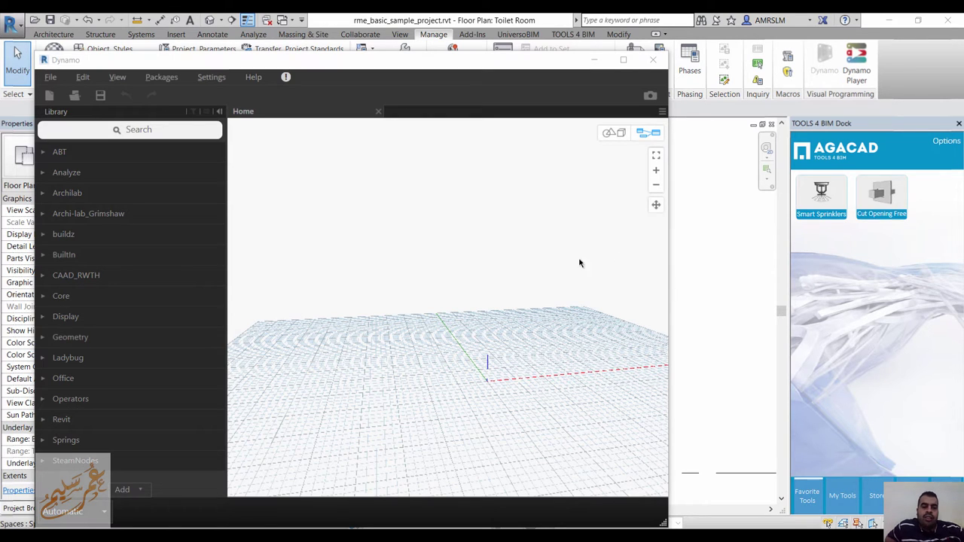
Step: Install the Rhythm package (version 2017.1.10) from the online package library
click(161, 77)
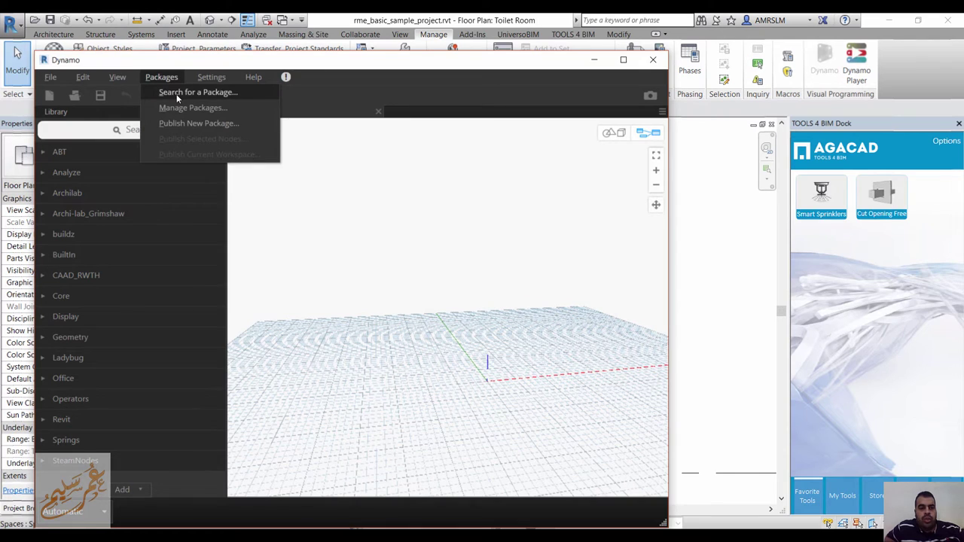
click(176, 94)
text(rhythm)
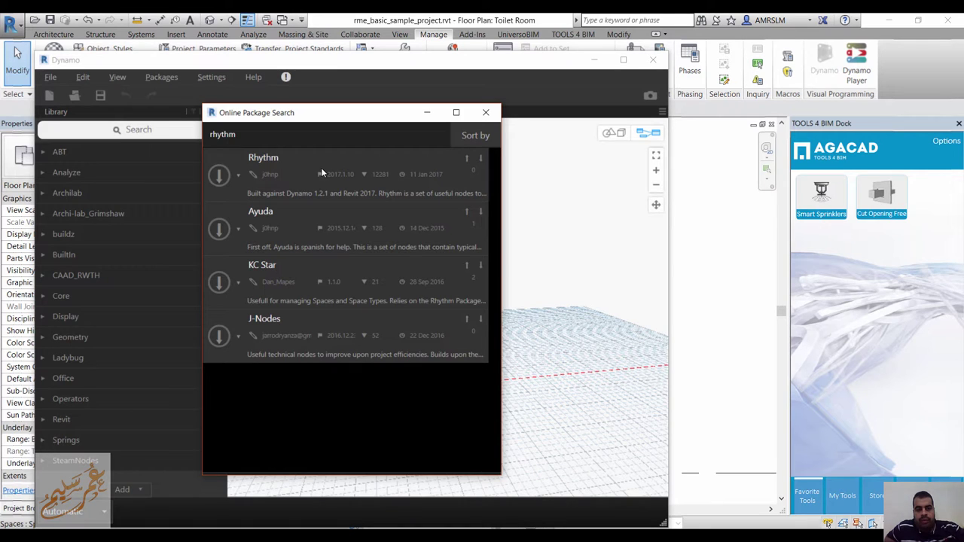
click(217, 175)
click(372, 325)
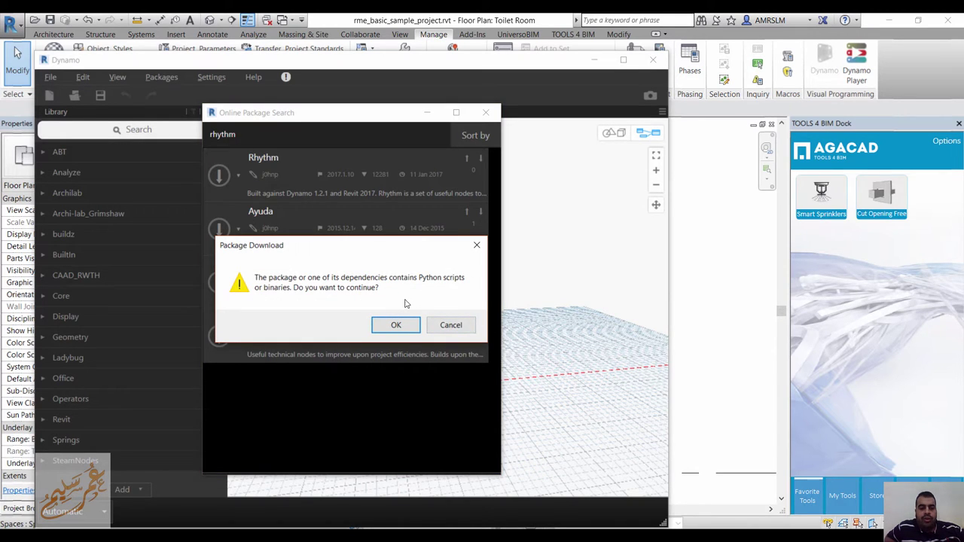
click(394, 325)
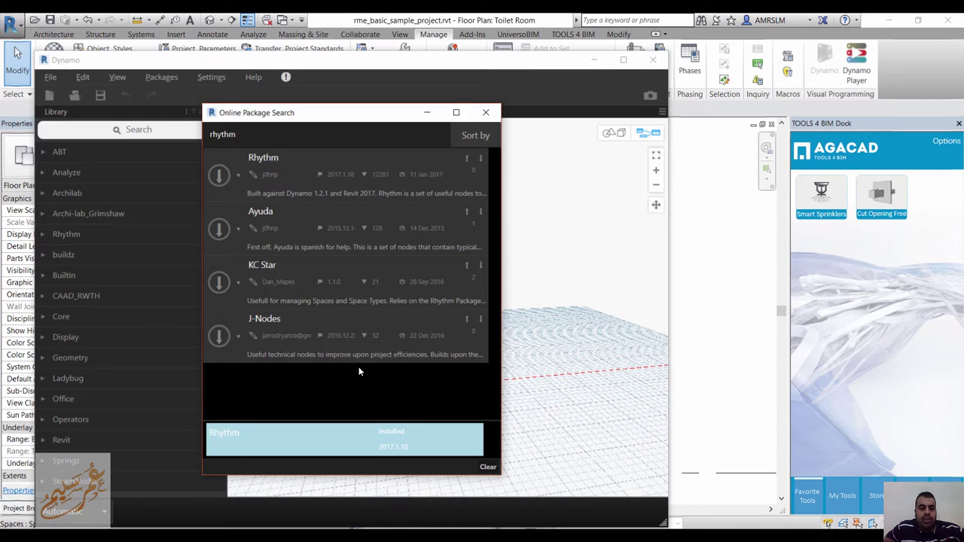
click(486, 112)
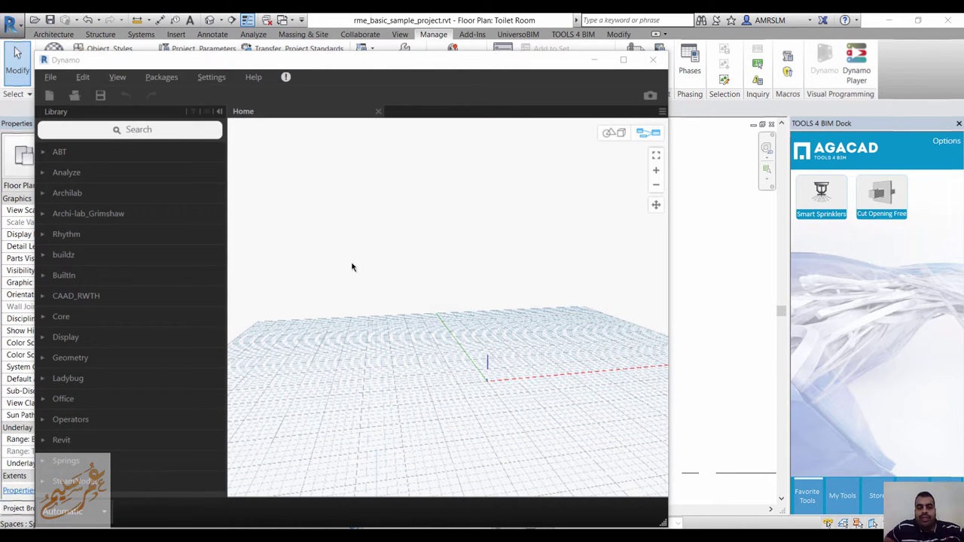
Step: Search the library for 'director' and place a Directory Path node on the graph
click(117, 129)
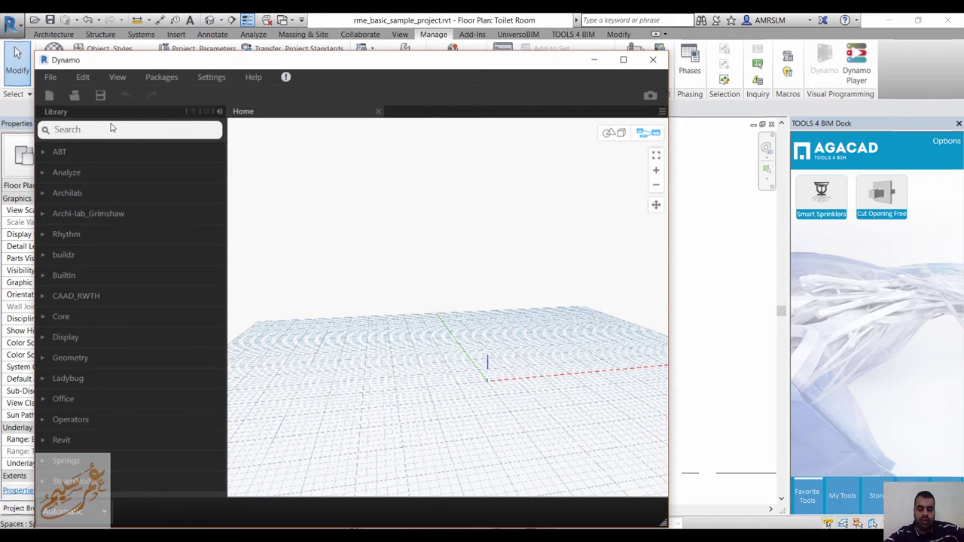
text(direct)
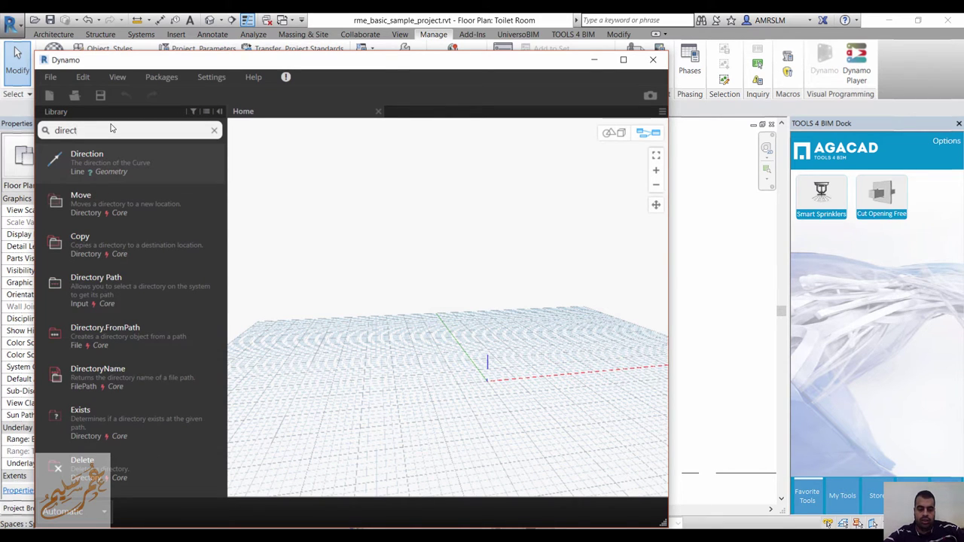
text(ory)
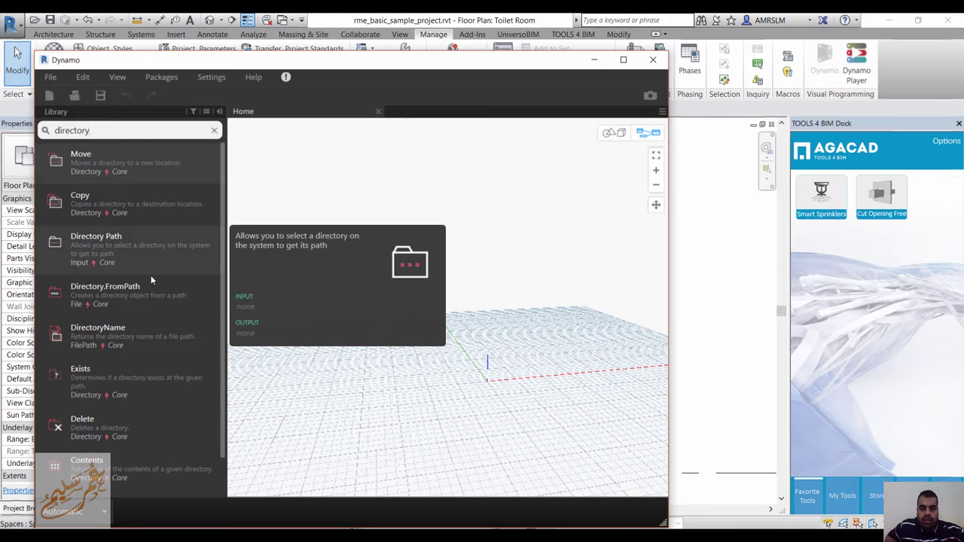
click(189, 246)
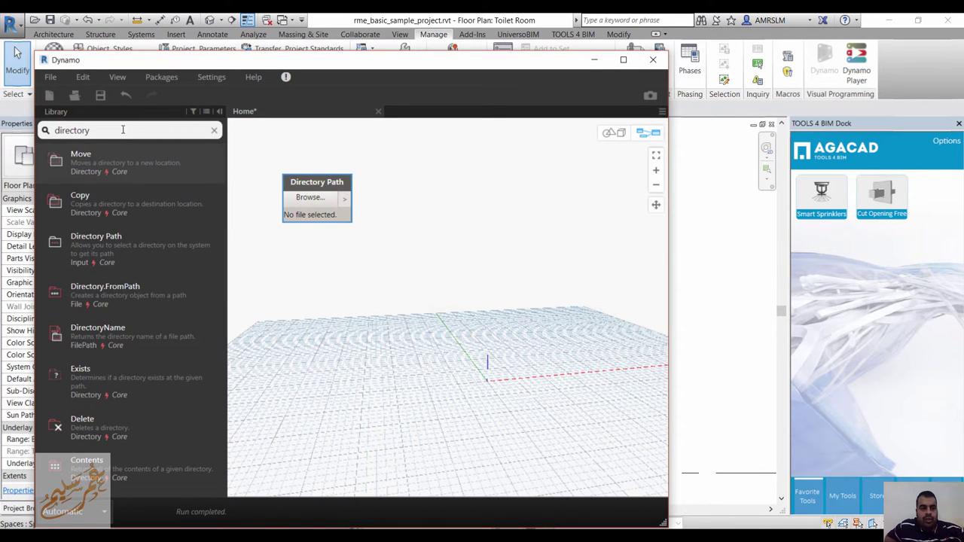
Step: Browse the Core File, FilePath and Directory node categories in the library
click(85, 212)
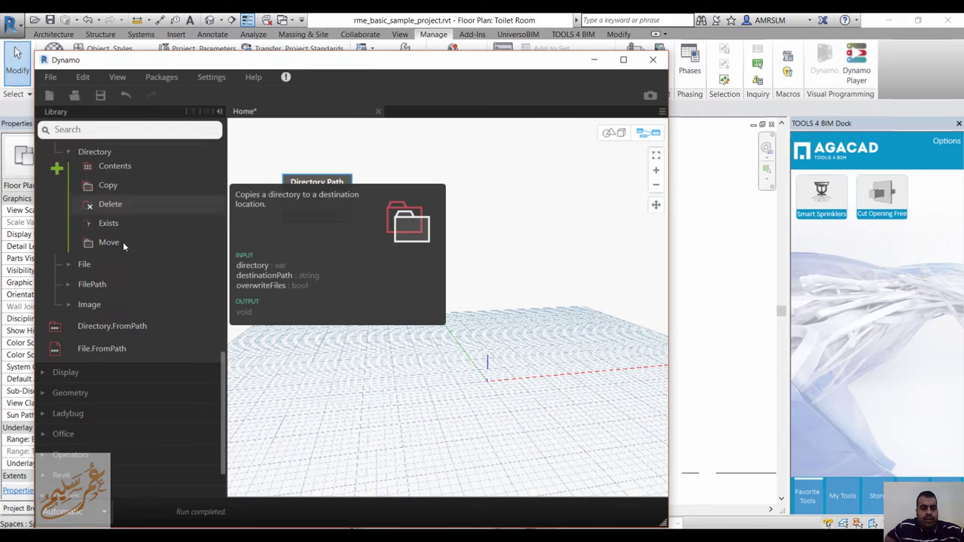
click(69, 289)
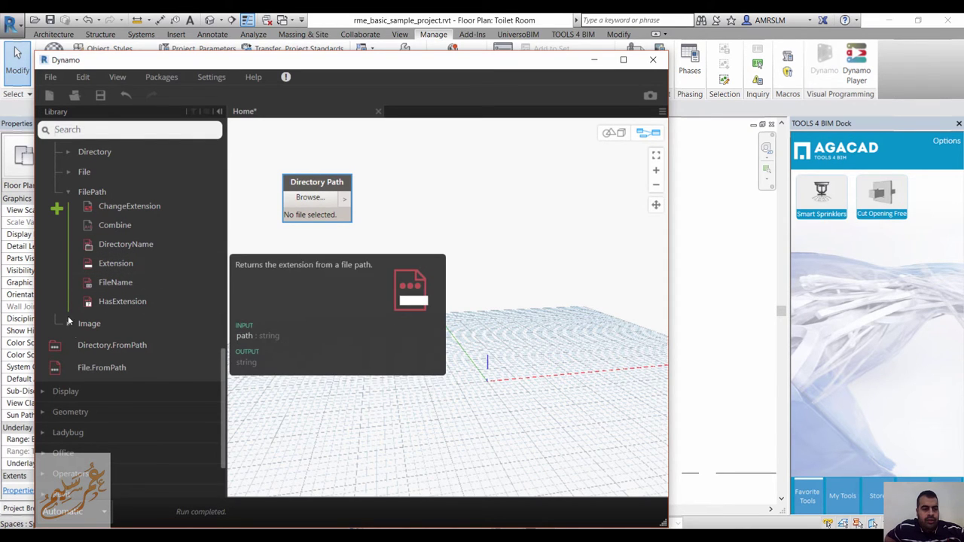
scroll(107, 208, up, 2)
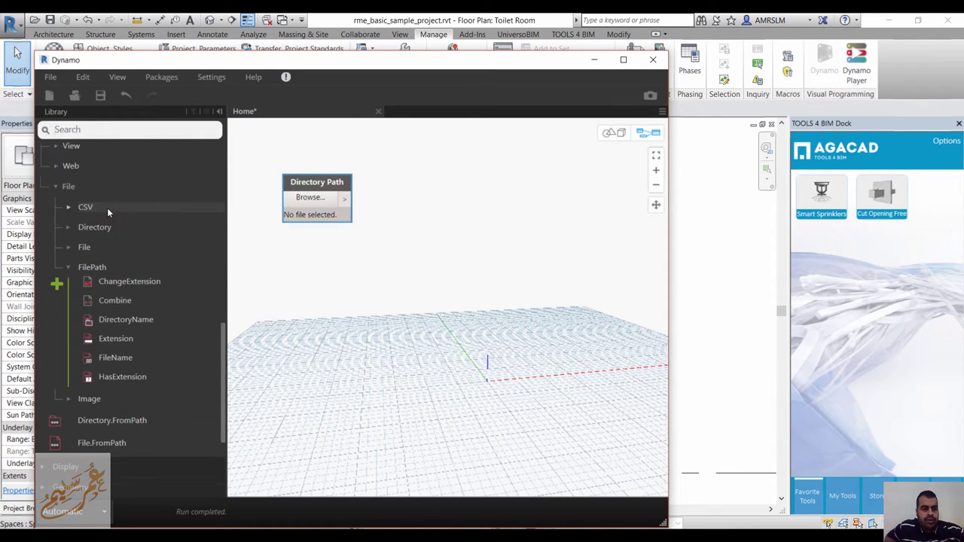
click(75, 245)
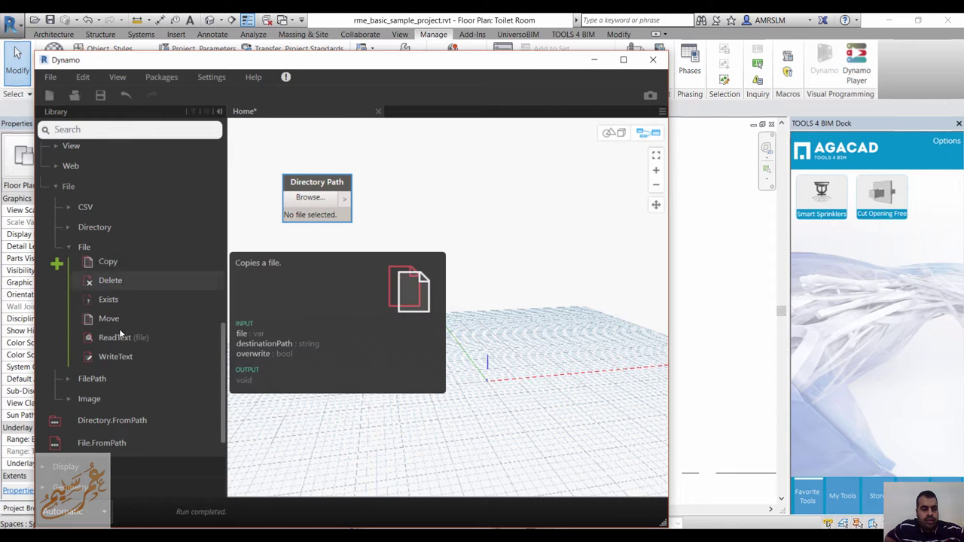
click(73, 232)
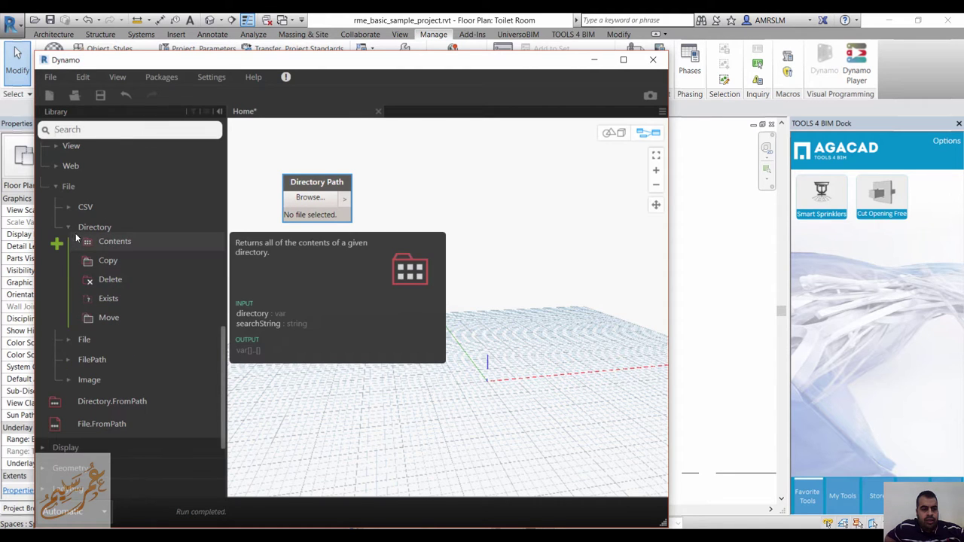
click(69, 186)
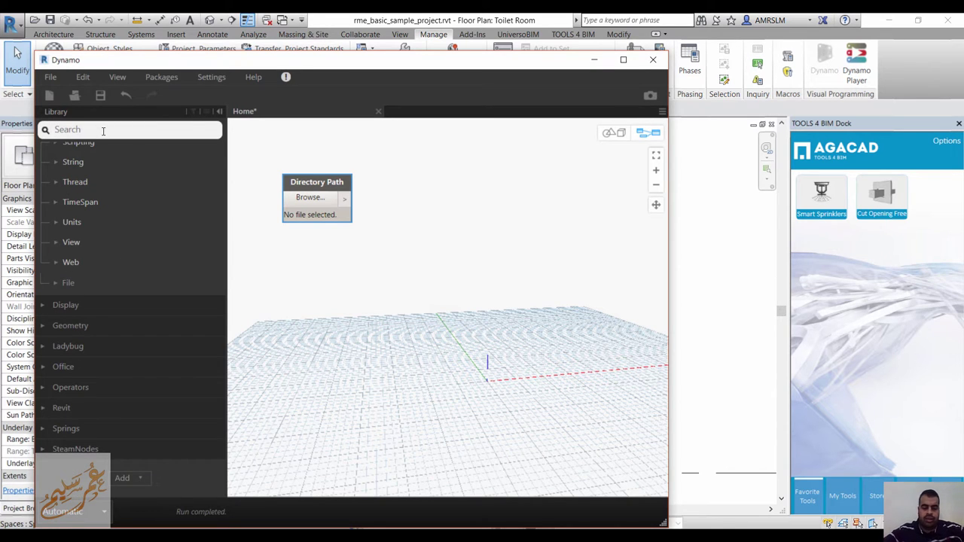
Step: Add a Directory.FromPath node beside Directory Path and feed it the Directory Path output
text(direct)
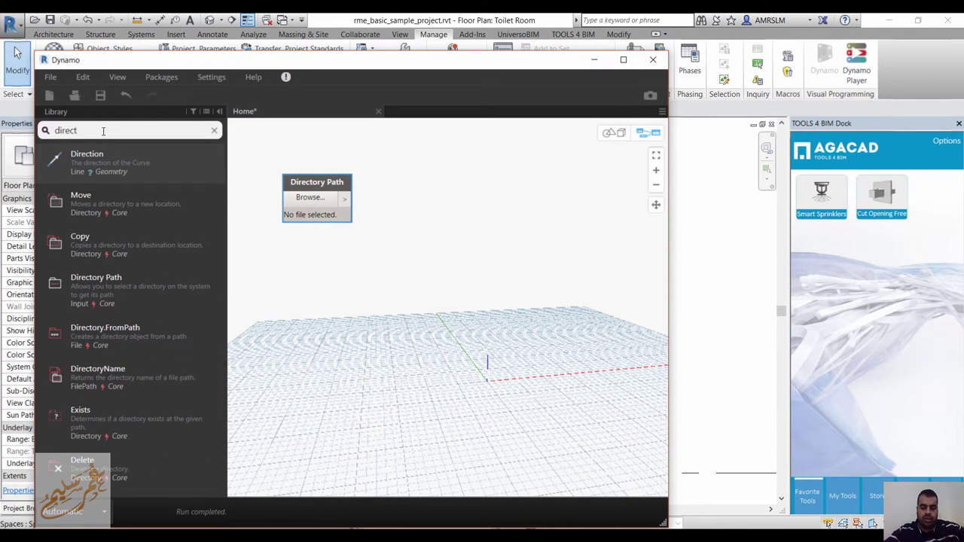
text(ory fro)
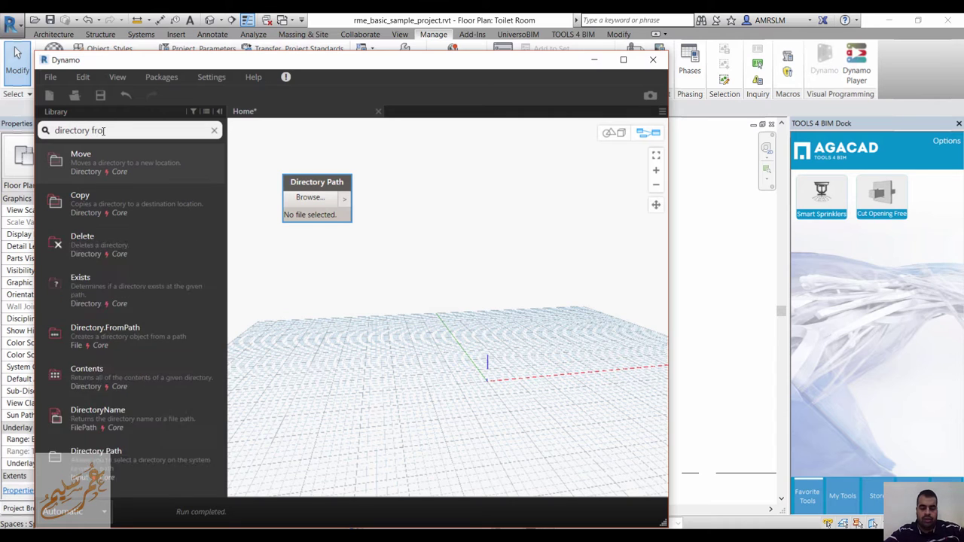
text(m =)
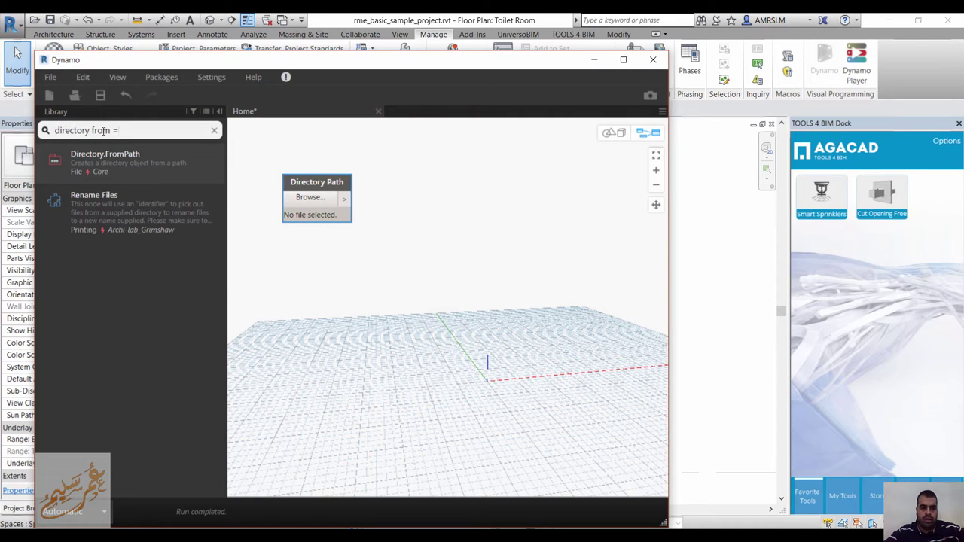
mouse_move(131, 211)
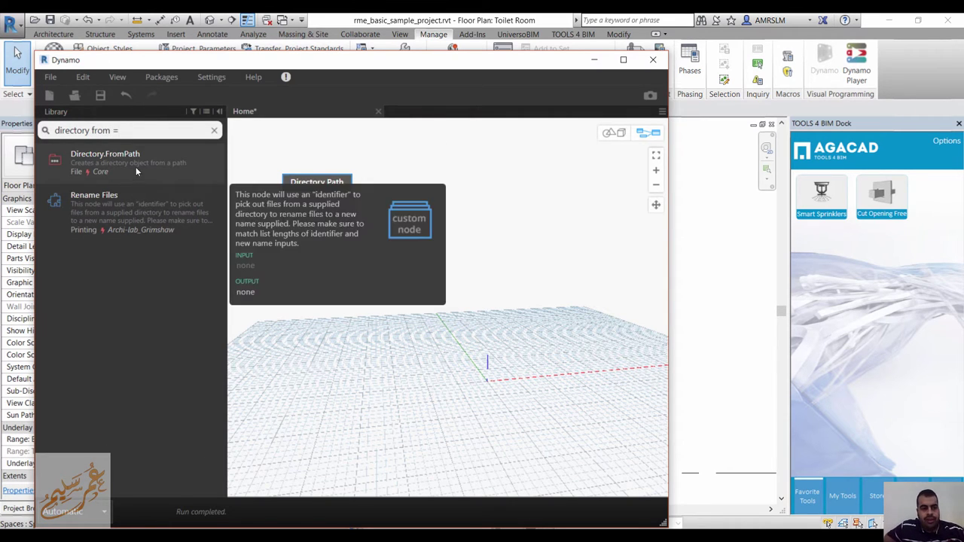
click(135, 172)
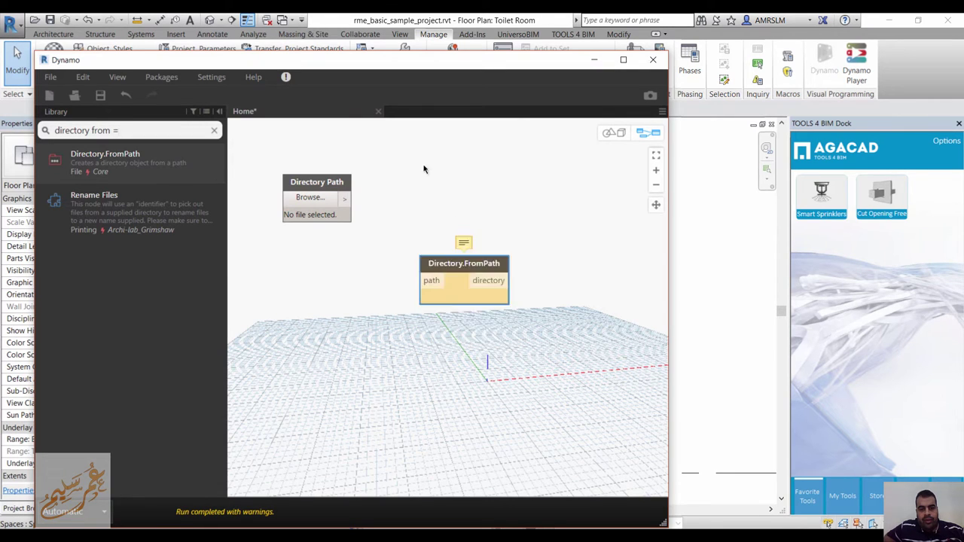
drag(464, 263, 427, 173)
mouse_move(345, 198)
mouse_down()
mouse_move(404, 189)
mouse_move(394, 190)
mouse_up()
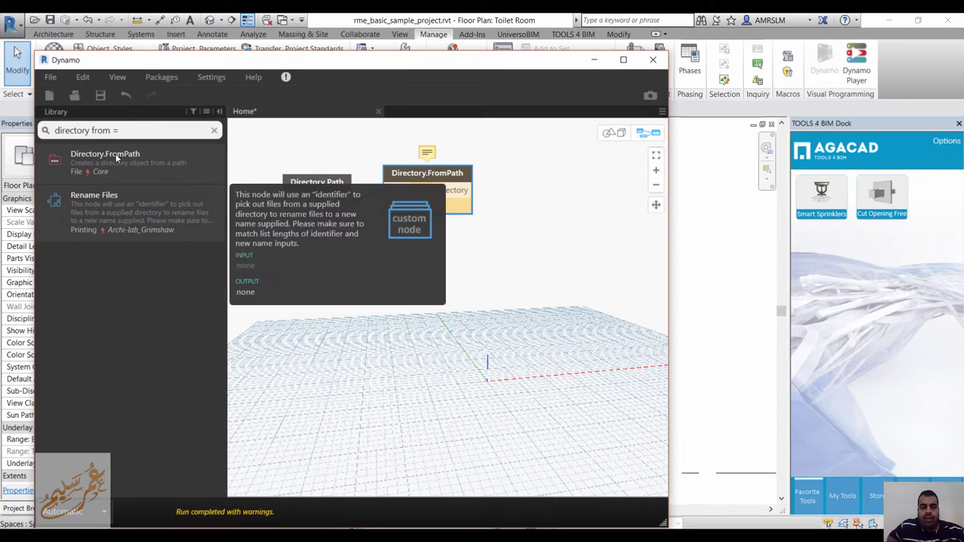
Step: Add Directory.Contents and wire Directory.FromPath's directory output into its directory input
drag(92, 130, 152, 130)
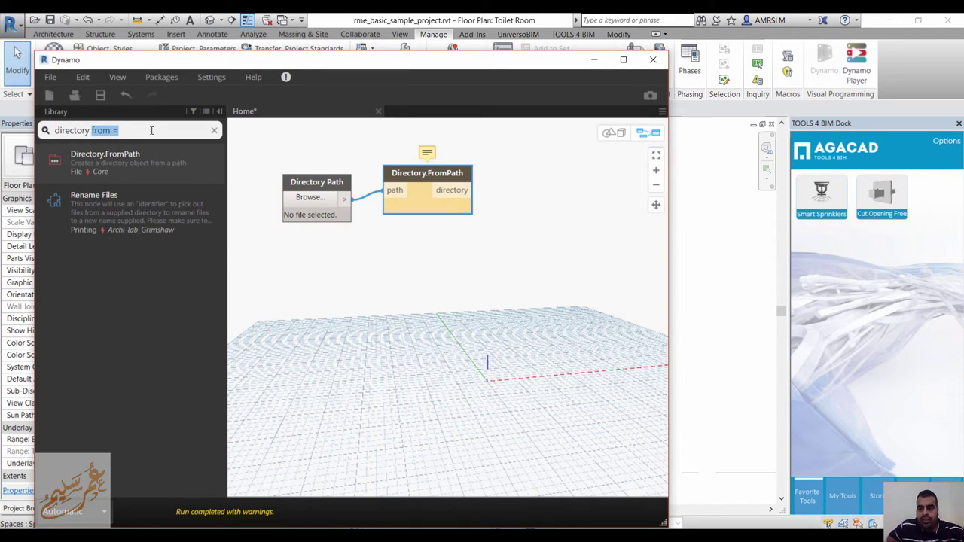
key(BackSpace)
text(co)
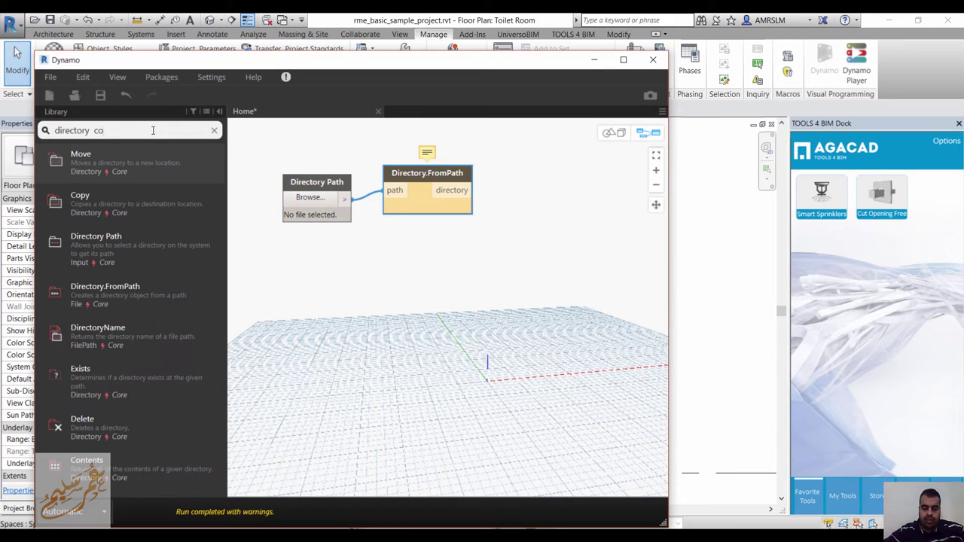
text(nt)
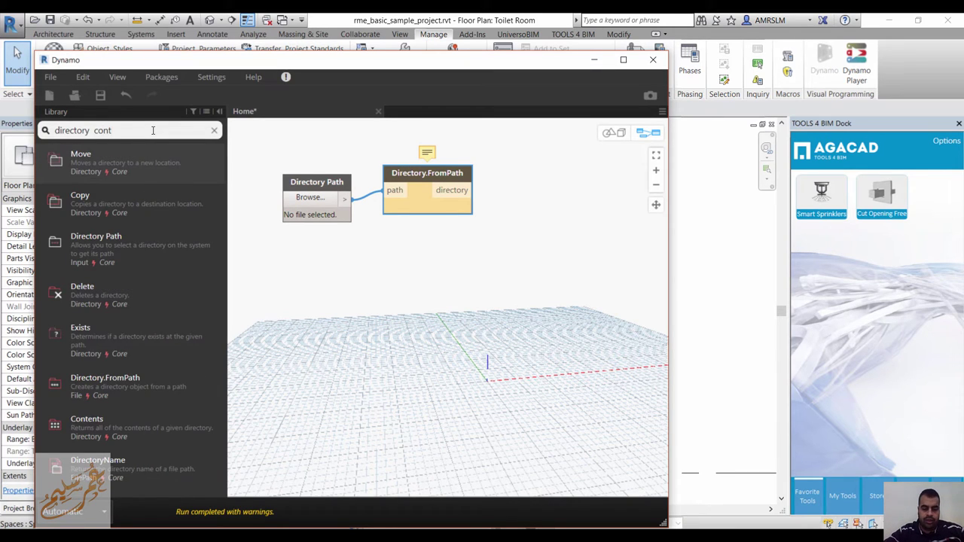
text(en)
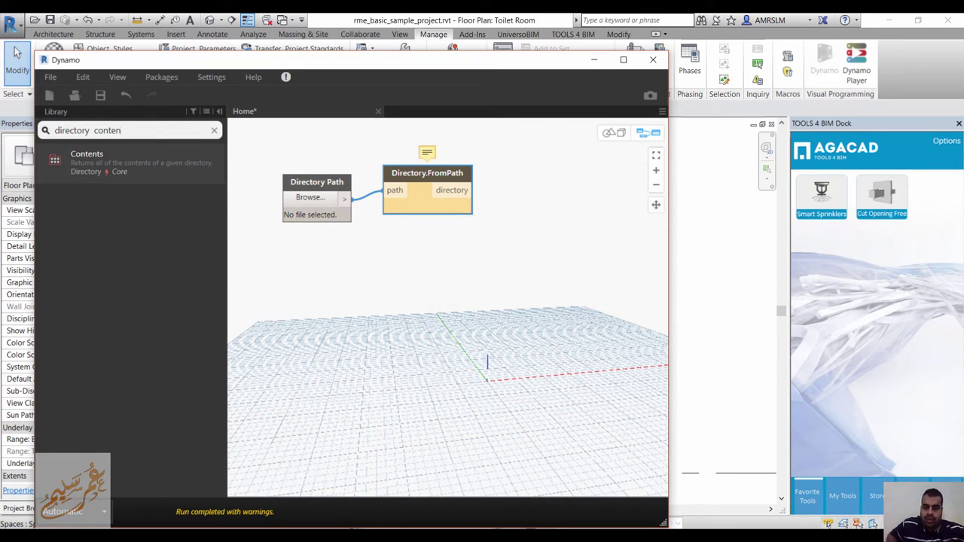
click(137, 170)
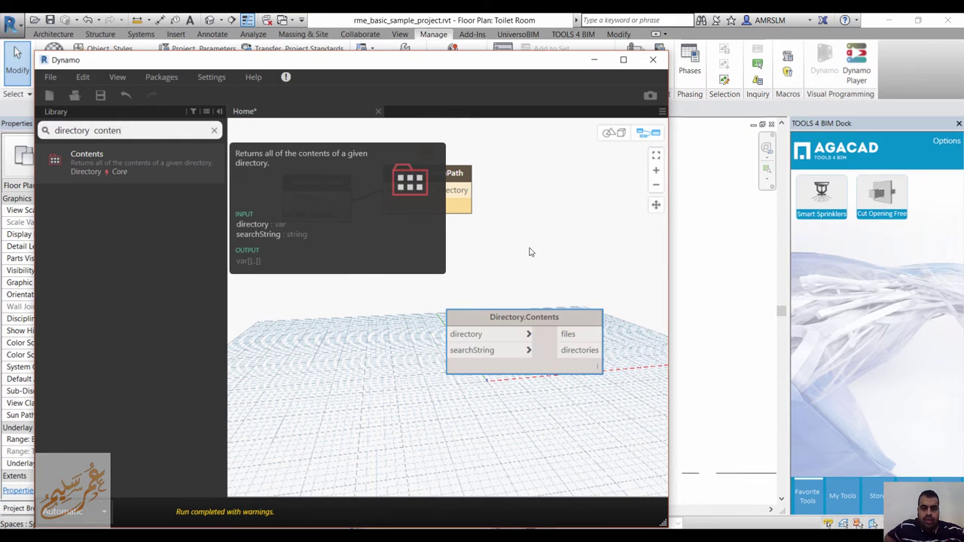
drag(481, 323, 576, 174)
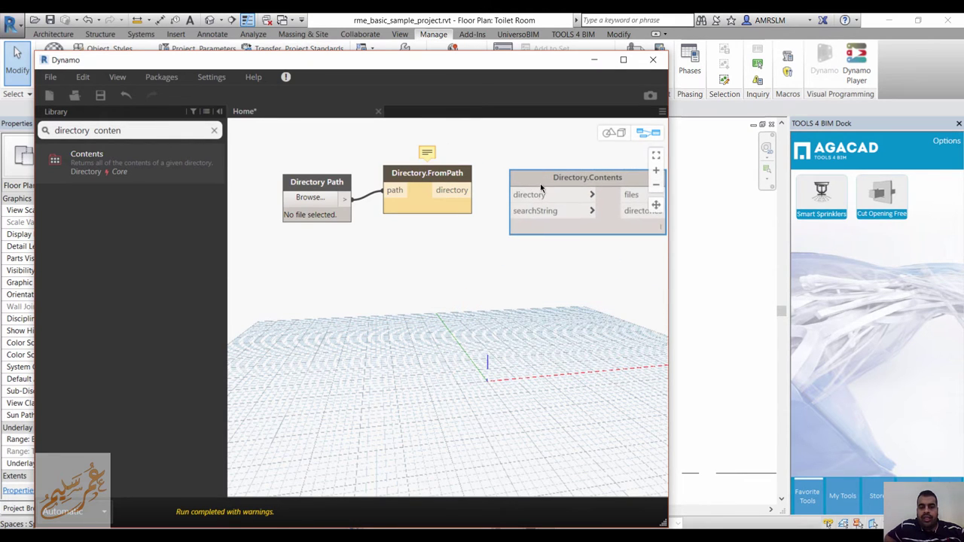
mouse_move(467, 190)
mouse_down()
mouse_move(537, 198)
mouse_move(536, 226)
mouse_up()
click(538, 198)
Step: Switch the graph's run mode to Manual
mouse_move(541, 286)
middle_down()
mouse_move(447, 304)
mouse_move(460, 323)
middle_up()
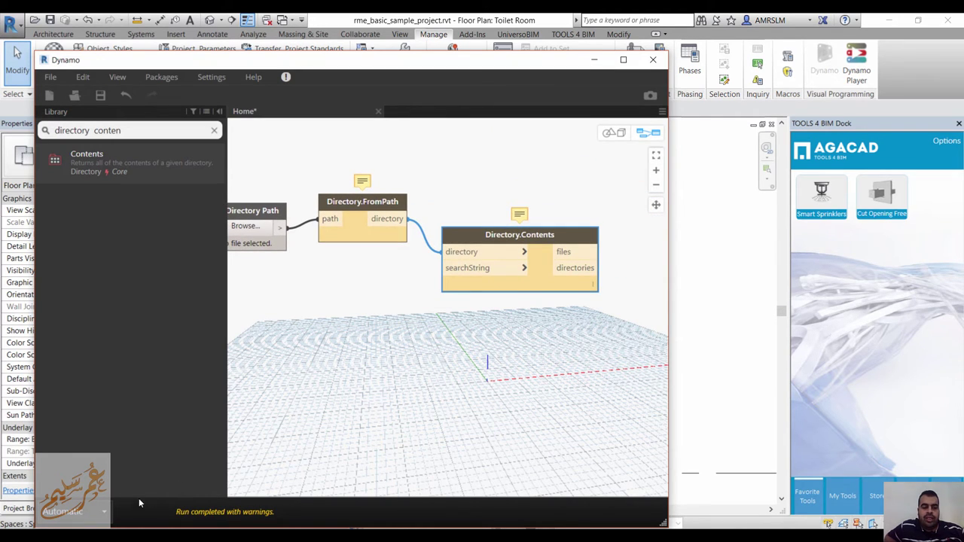
click(104, 513)
click(72, 452)
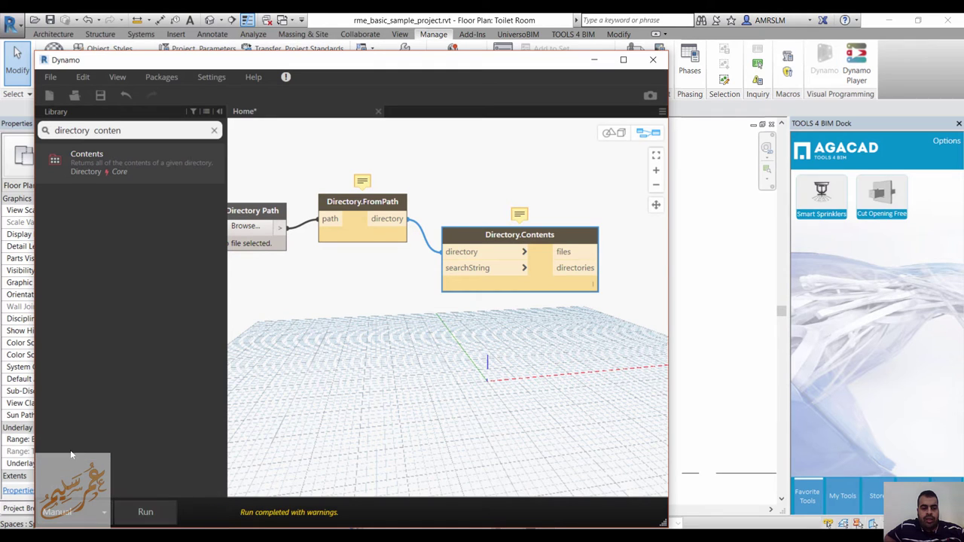
Step: Add a String node near Directory.Contents via the canvas search 'str'
right_click(277, 318)
text(str)
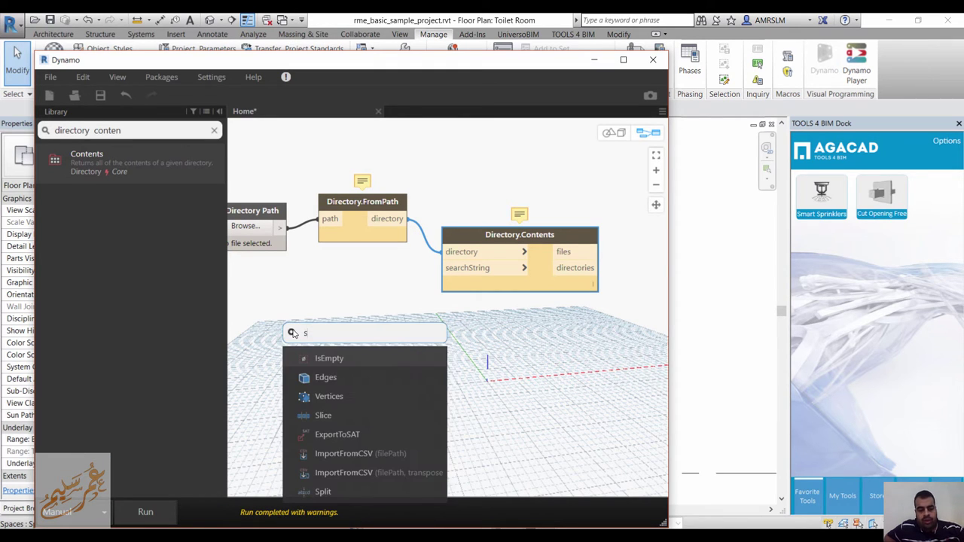
click(346, 357)
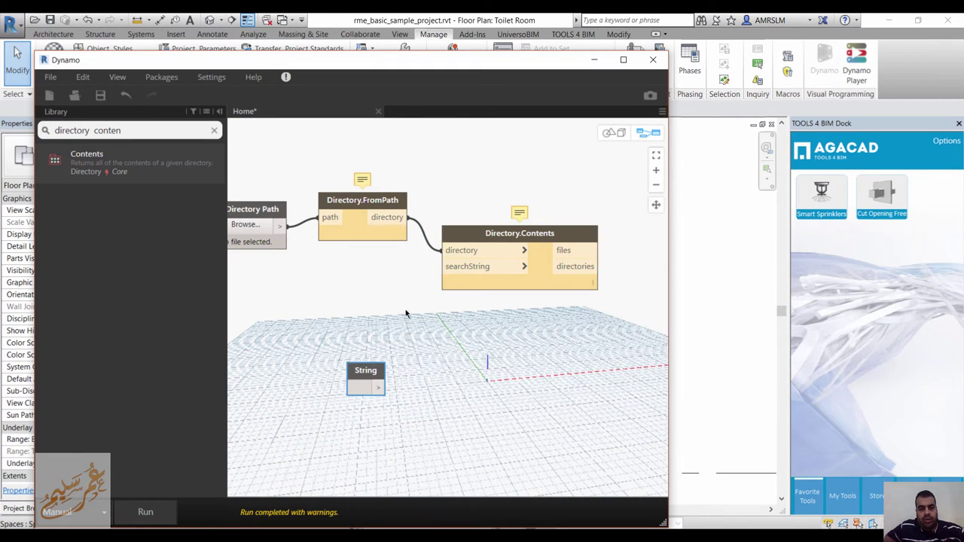
drag(356, 373, 363, 282)
Step: Enter *.rfa in the String node and wire it into searchString of Directory.Contents
click(362, 296)
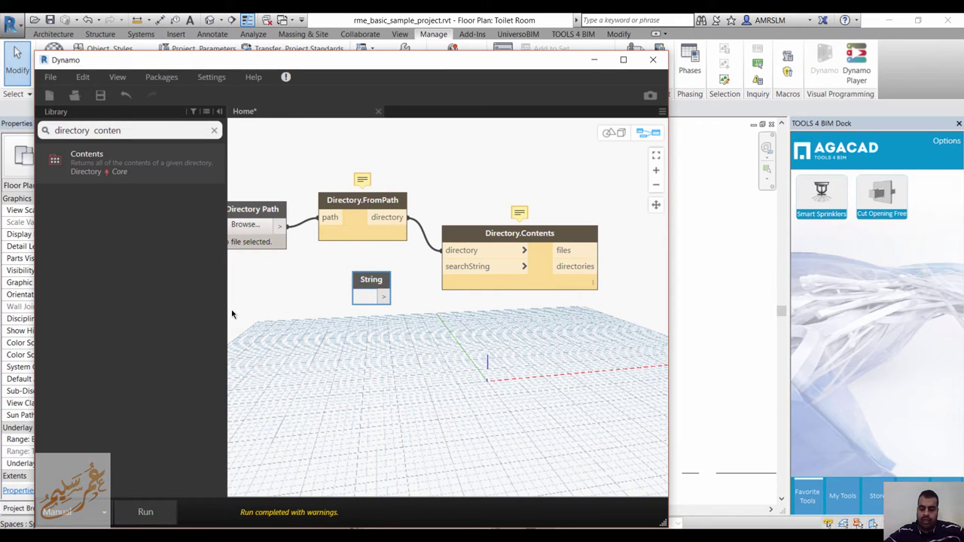
text(*.rf)
text(a)
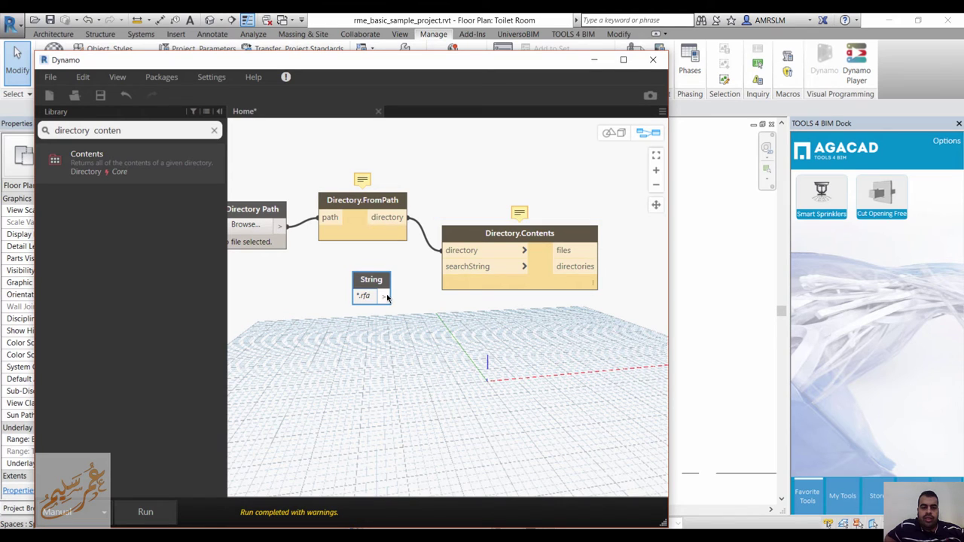
drag(383, 296, 479, 268)
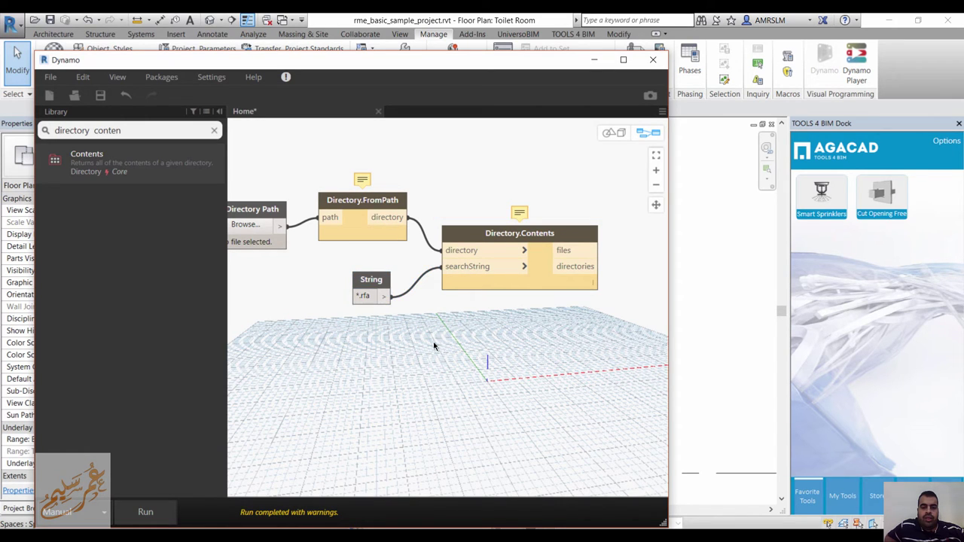
middle_drag(430, 344, 326, 384)
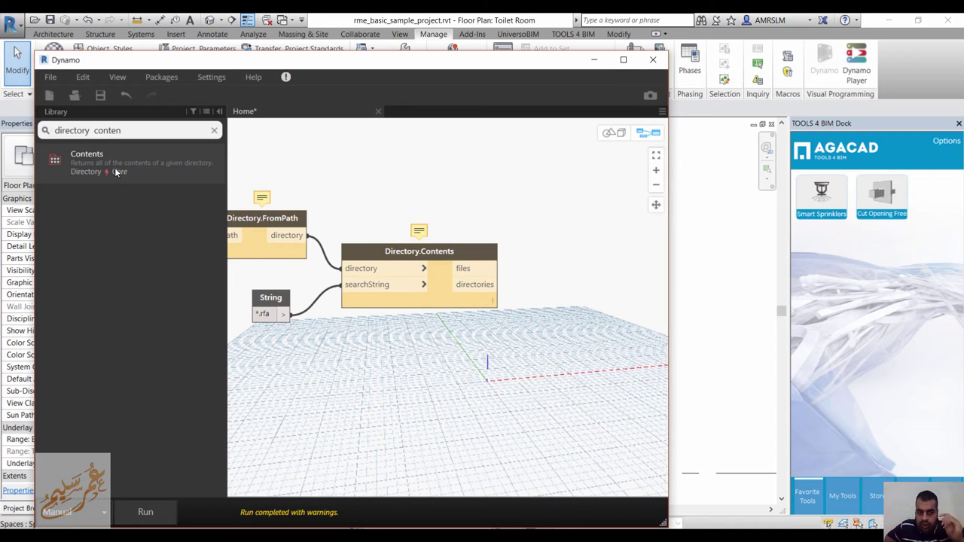
double_click(109, 131)
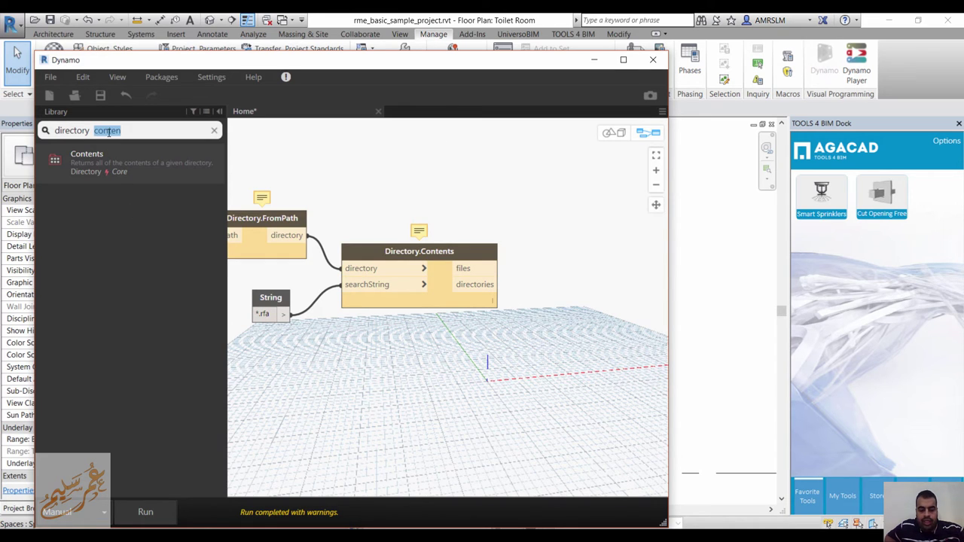
text(bac)
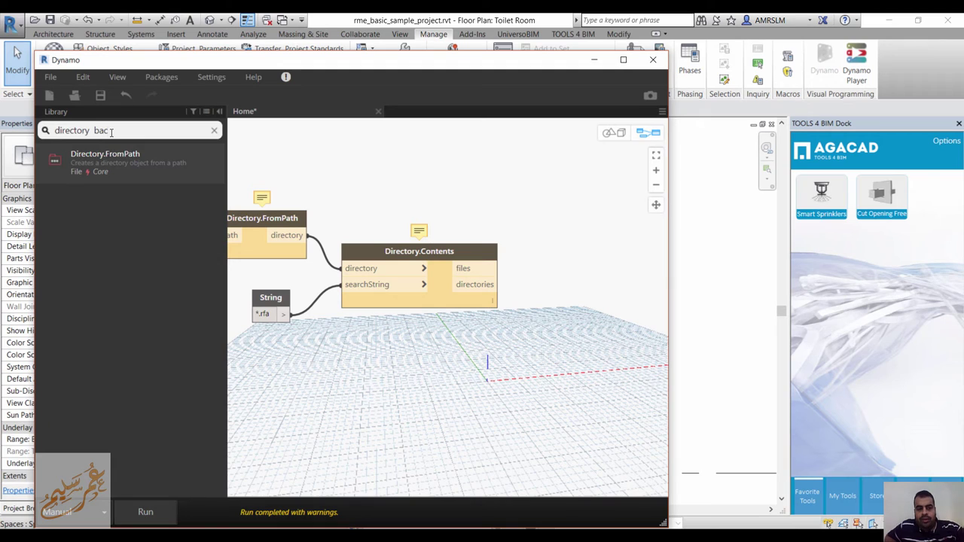
text(k)
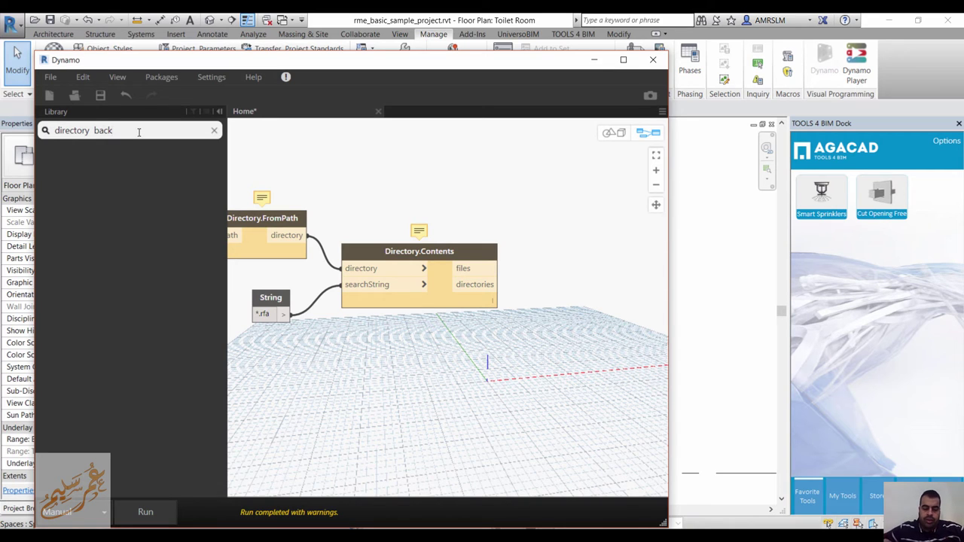
Step: Add Rhythm's Document.BackgroundOpen and wire Directory.Contents' files output into its filePath input
text(gro)
key(ctrl+a)
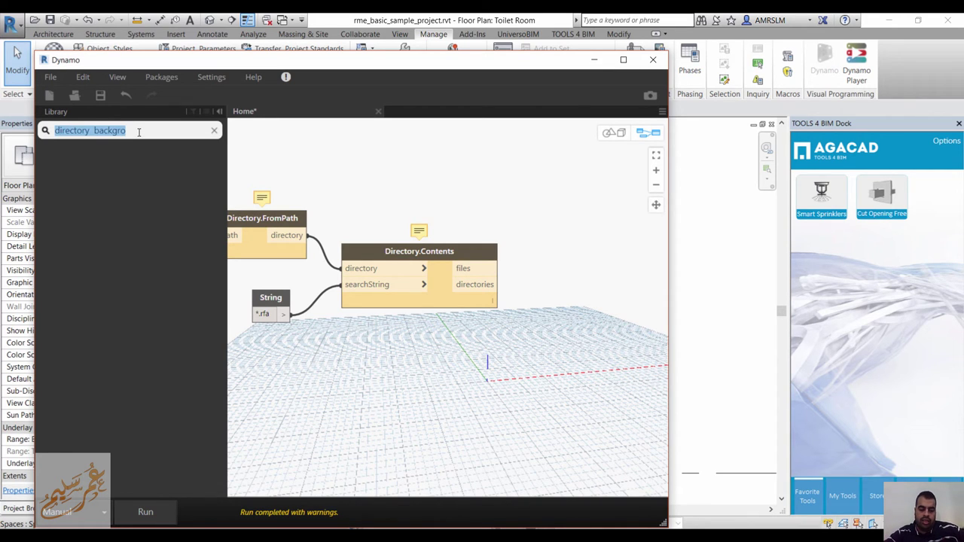
text(background)
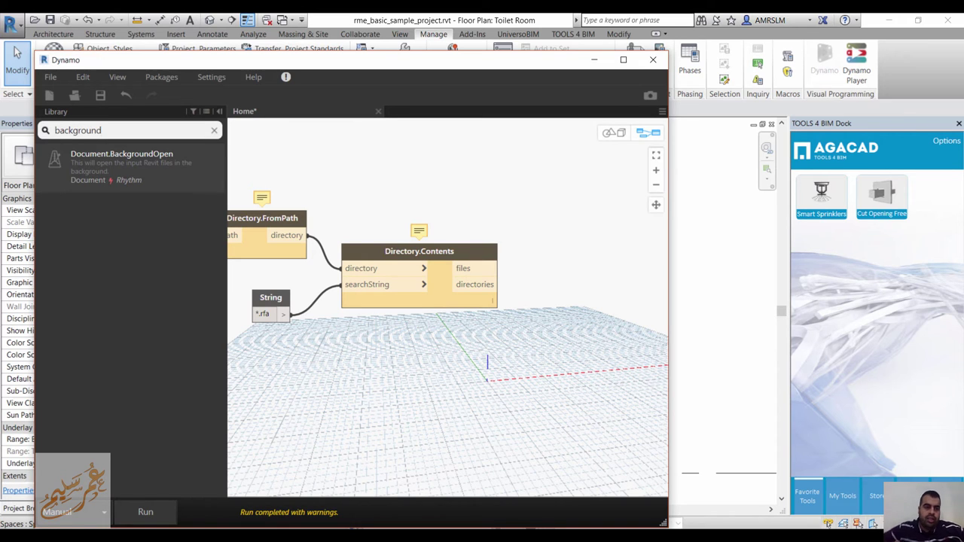
click(125, 160)
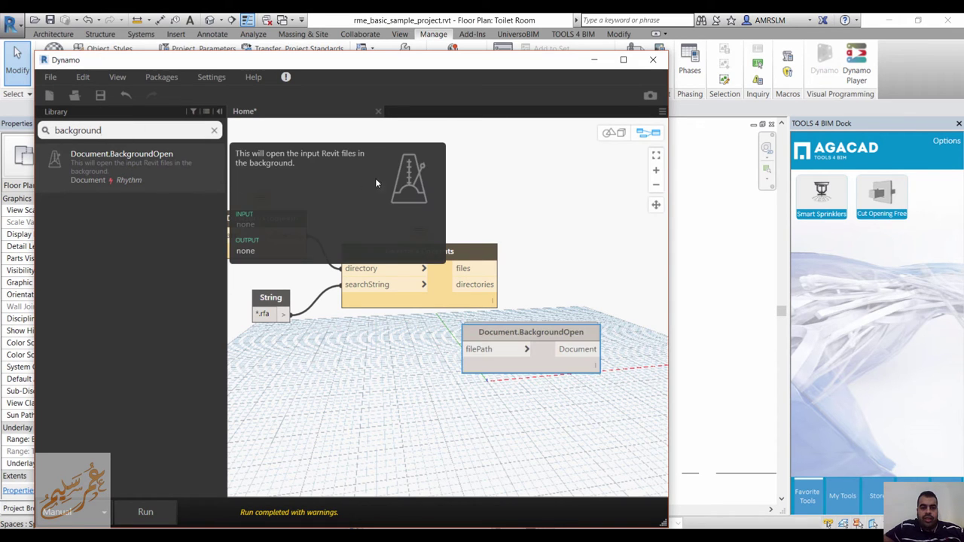
middle_drag(491, 272, 363, 276)
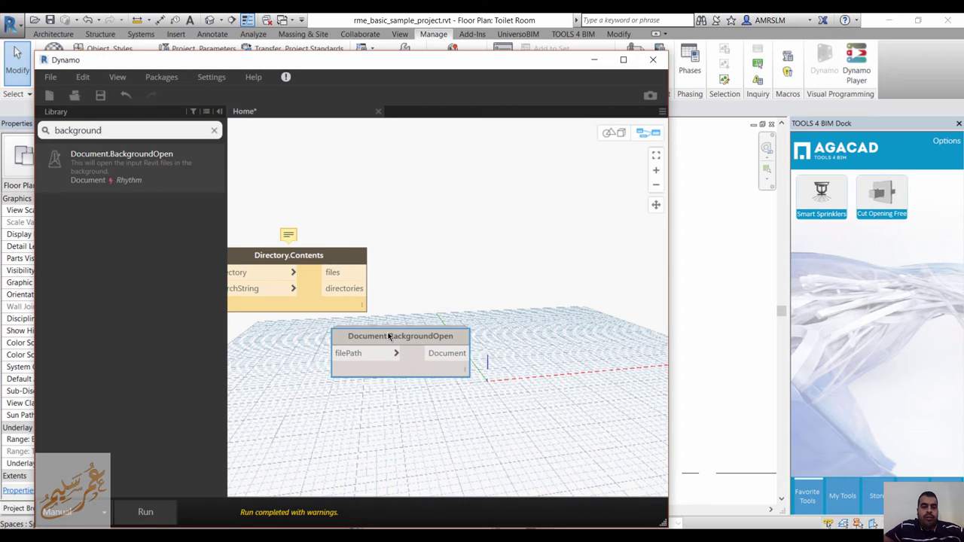
drag(388, 336, 479, 253)
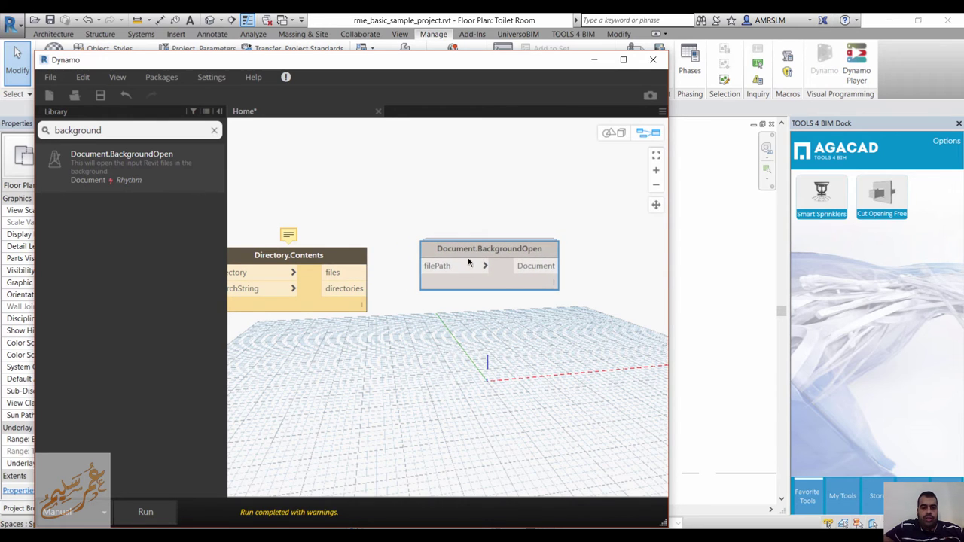
click(363, 272)
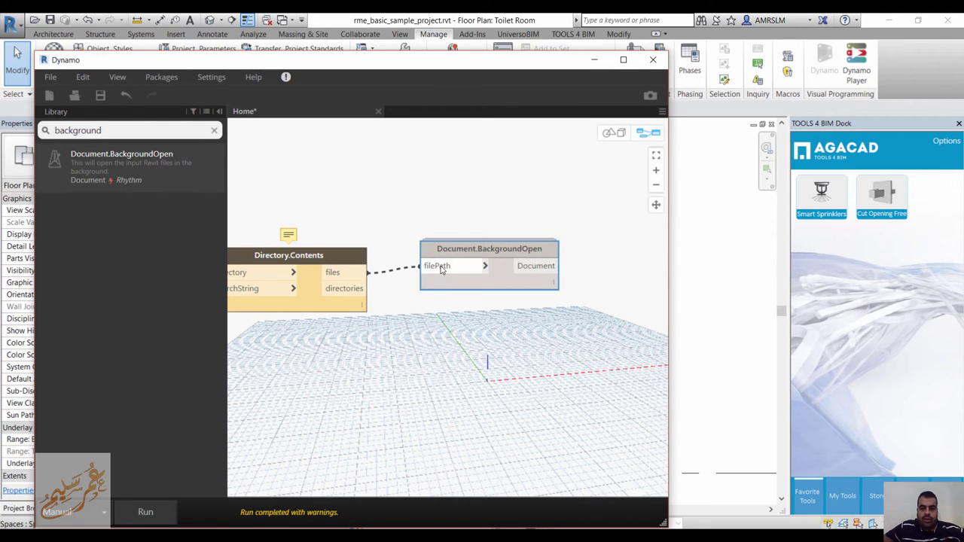
click(423, 270)
middle_drag(501, 331, 384, 327)
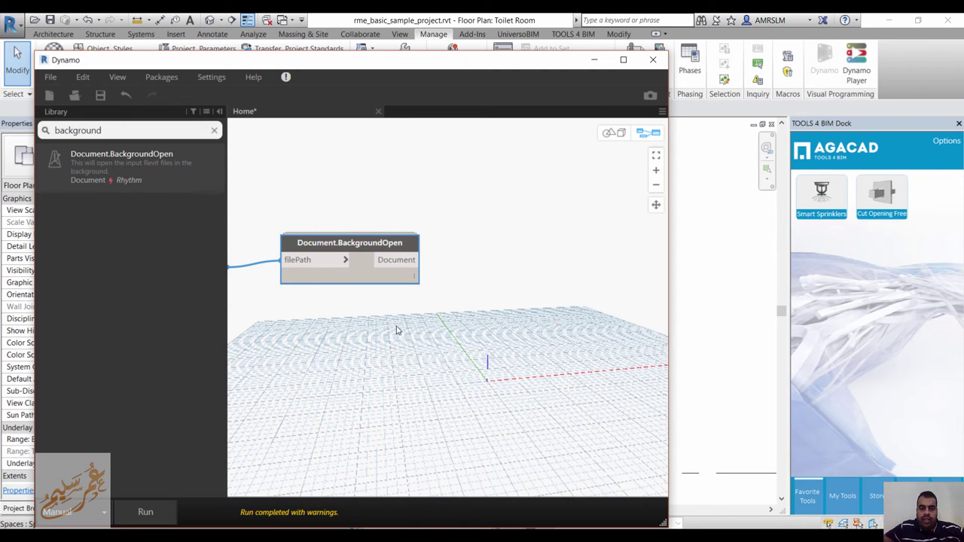
click(160, 131)
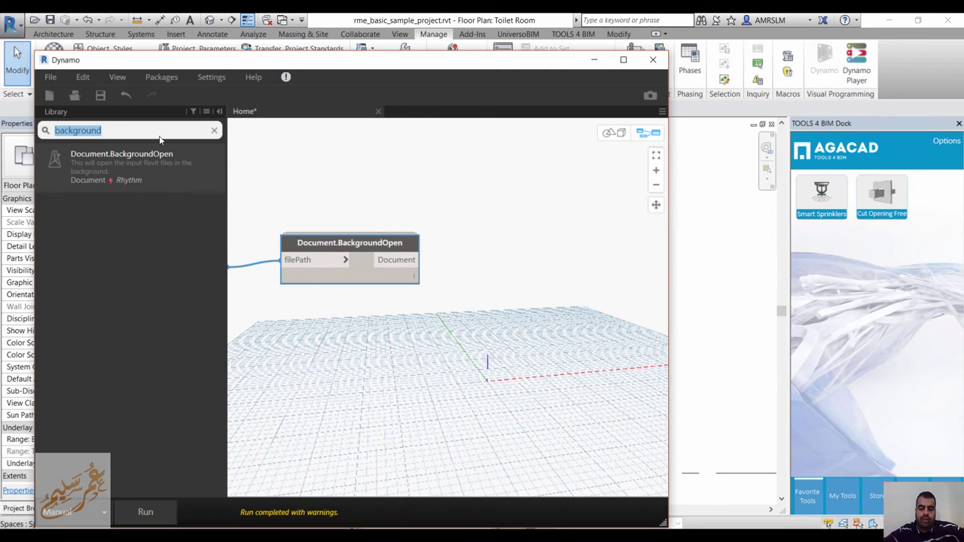
Step: Place Document.Close beside BackgroundOpen and feed it BackgroundOpen's Document output
text(document)
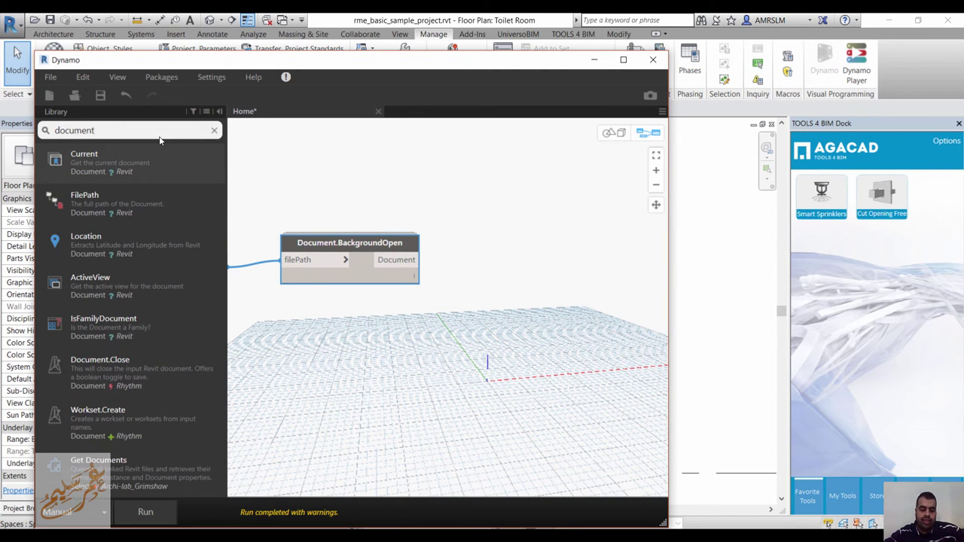
text( close)
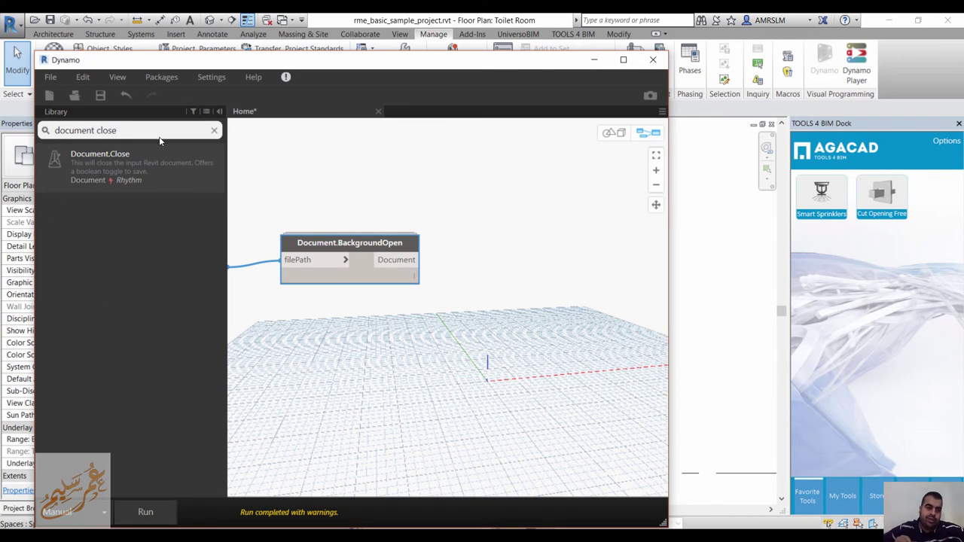
click(173, 169)
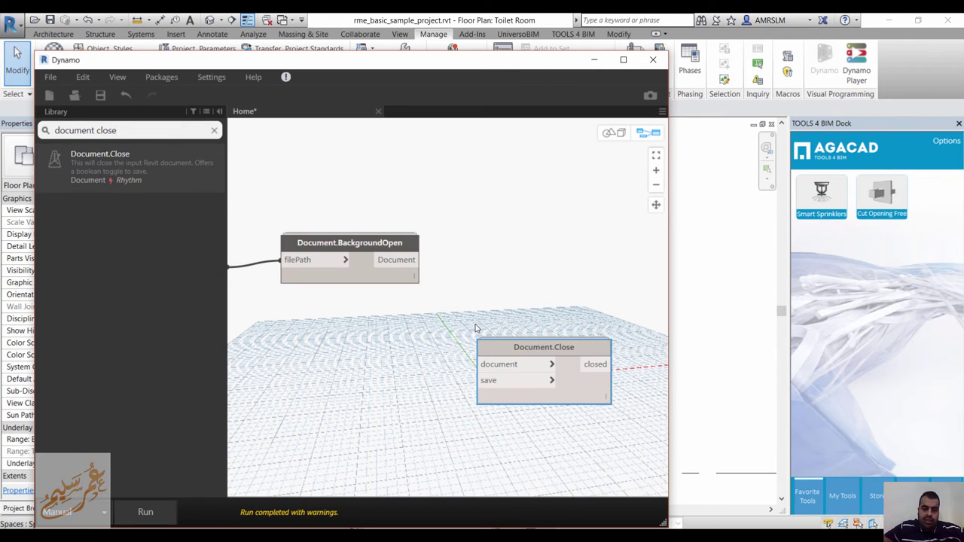
drag(549, 354, 546, 270)
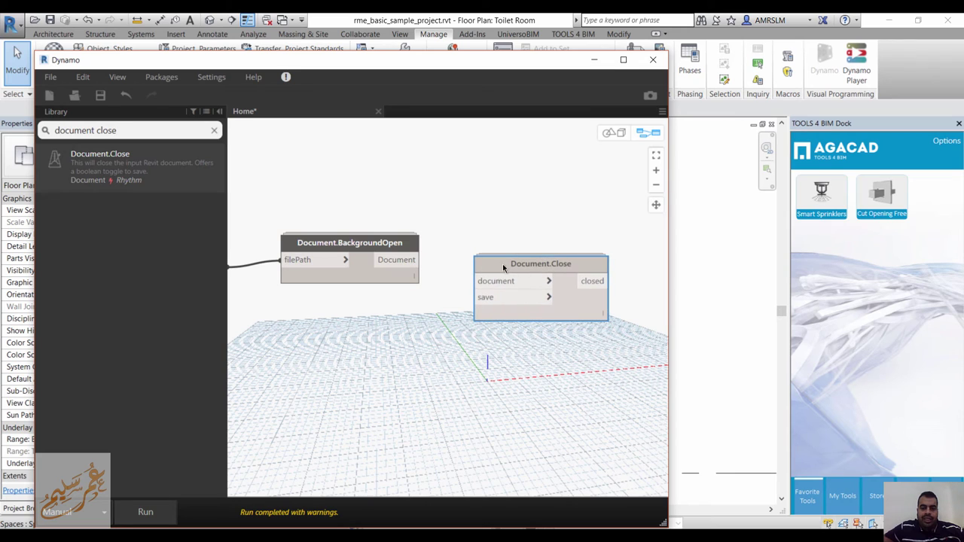
drag(414, 260, 479, 281)
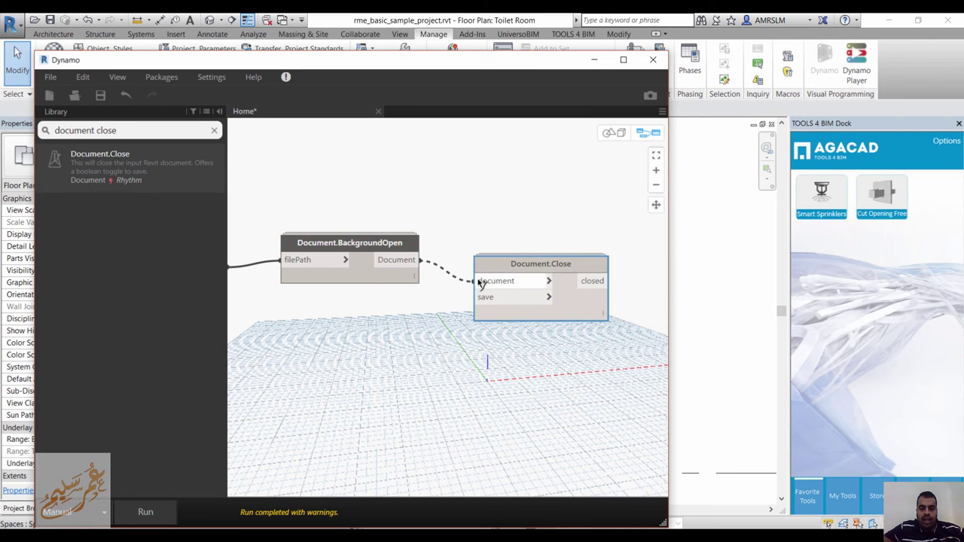
right_click(452, 184)
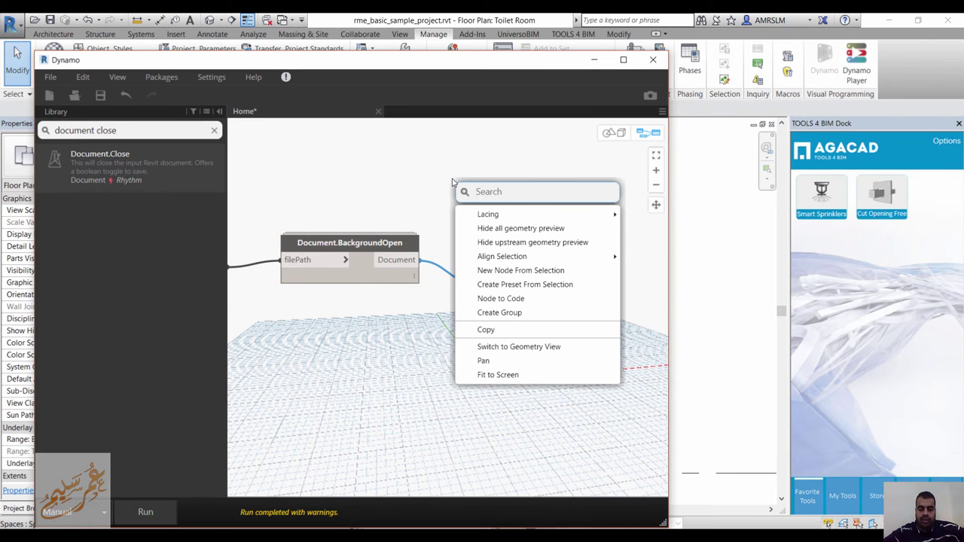
Step: Add a Code Block containing True; and connect it to Document.Close's save input
text(code)
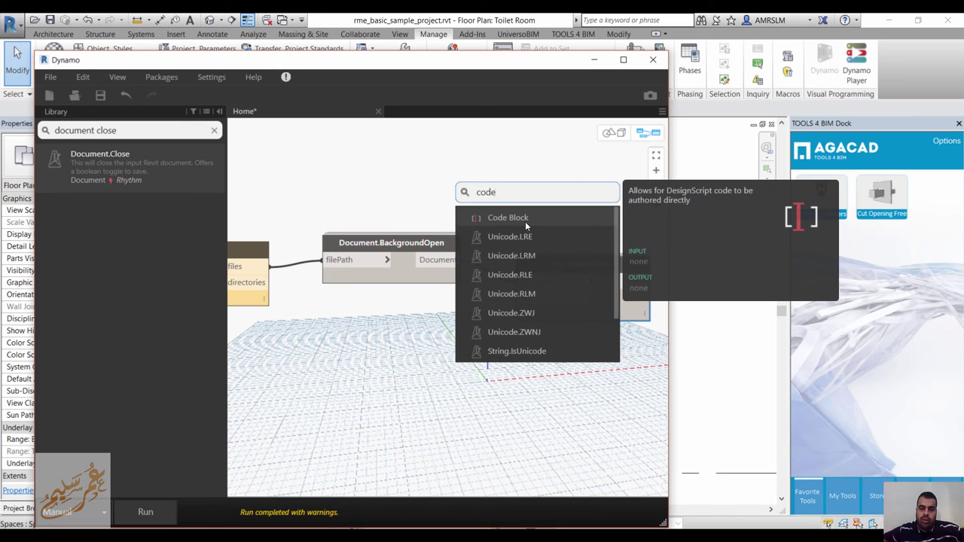
click(519, 217)
double_click(526, 219)
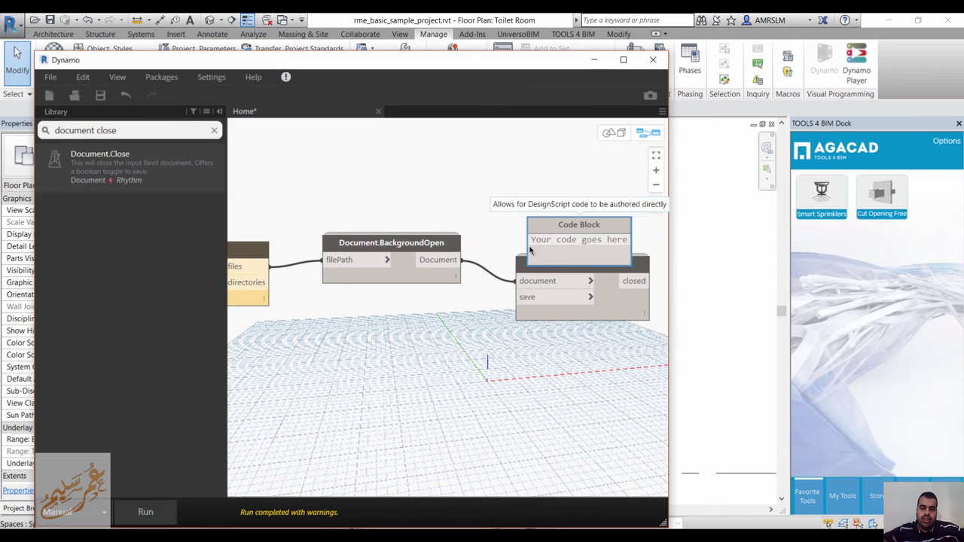
drag(550, 234, 410, 316)
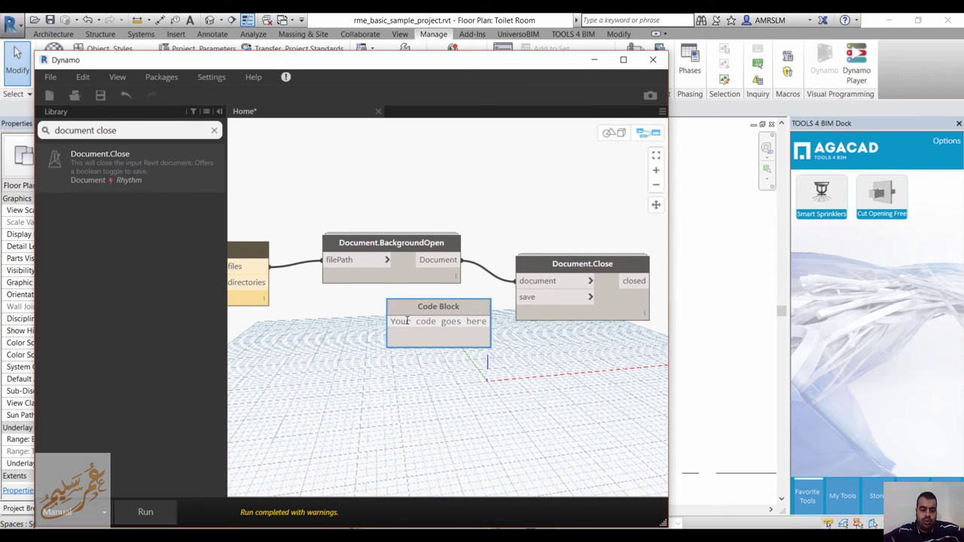
text(Tr)
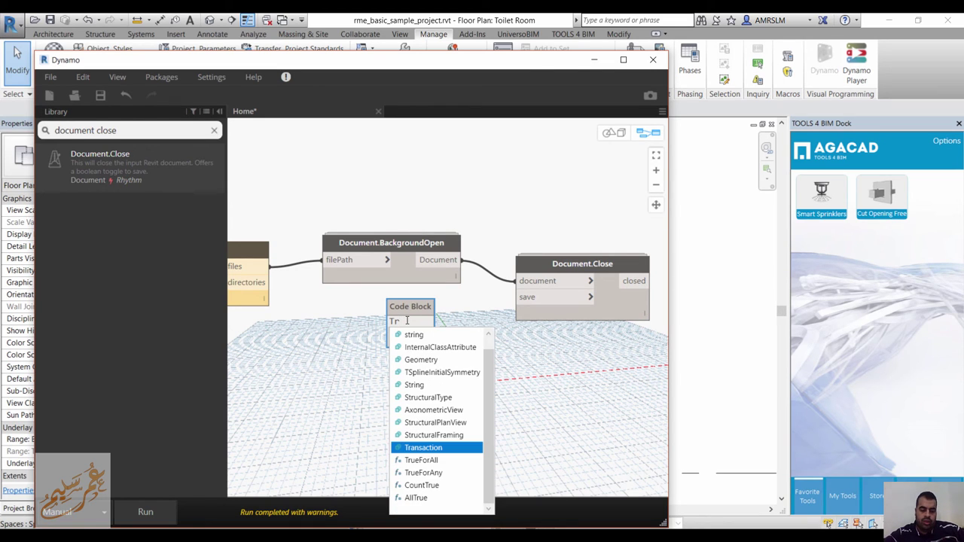
text(ue;)
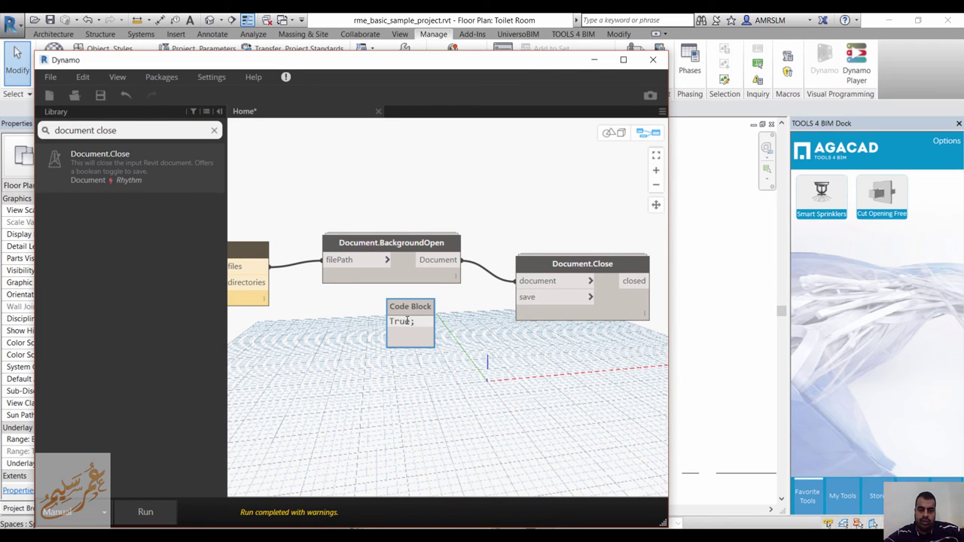
click(517, 370)
drag(452, 322, 573, 307)
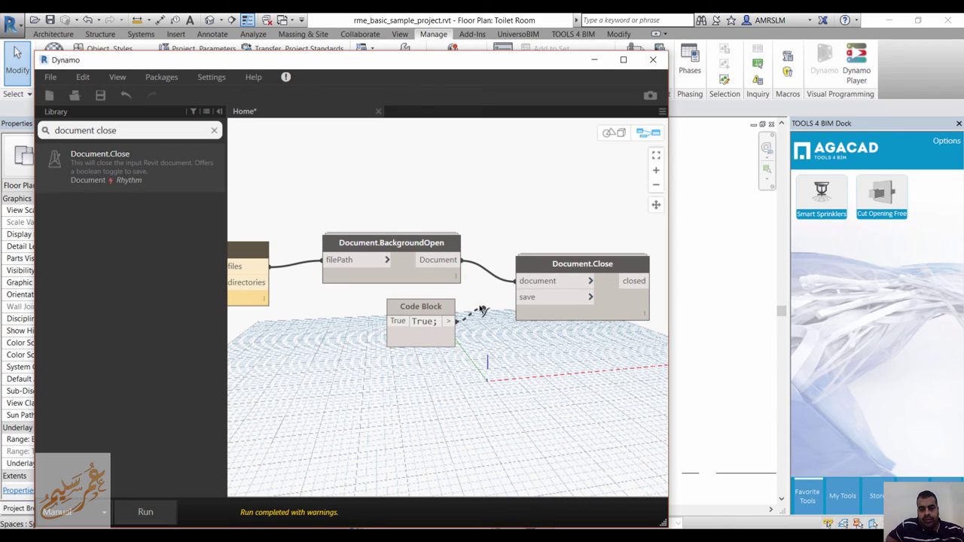
click(561, 302)
Step: Open the Directory Path folder picker and browse This PC > New Volume (F:) > bim
scroll(417, 349, down, 5)
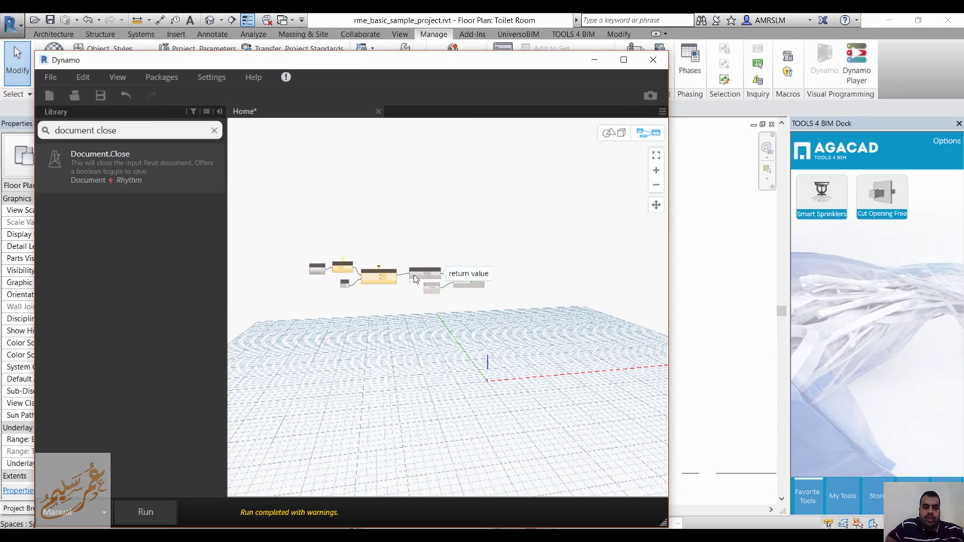
scroll(309, 269, up, 1)
click(327, 280)
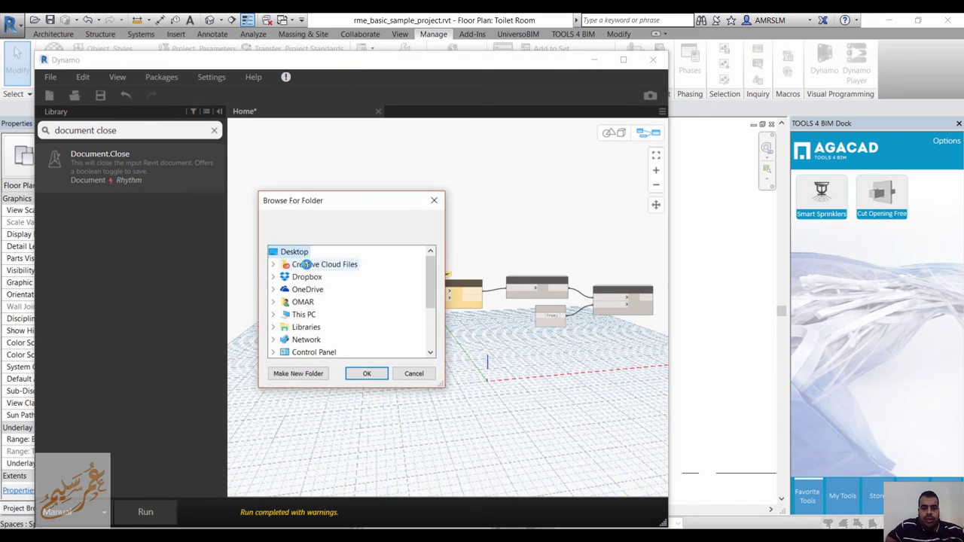
scroll(372, 289, down, 1)
scroll(383, 291, down, 1)
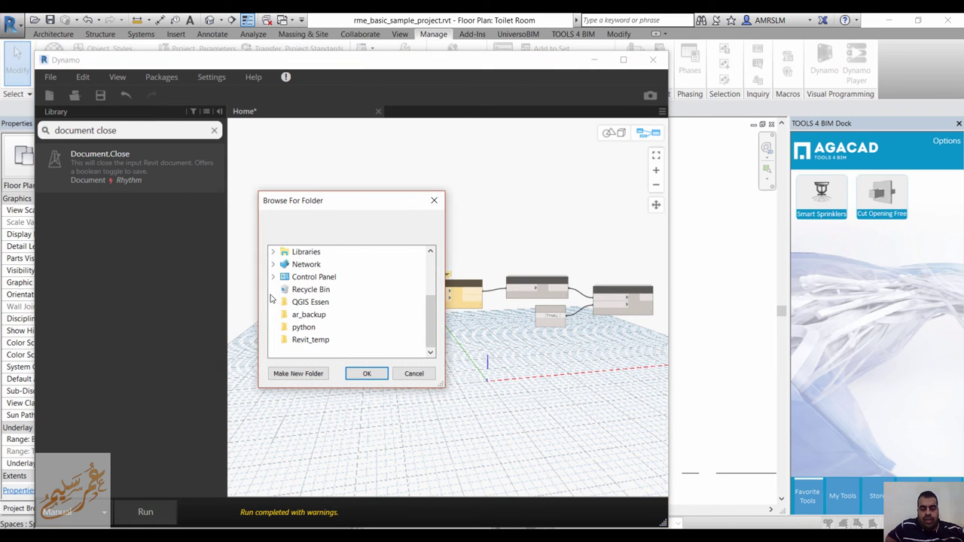
scroll(337, 286, up, 2)
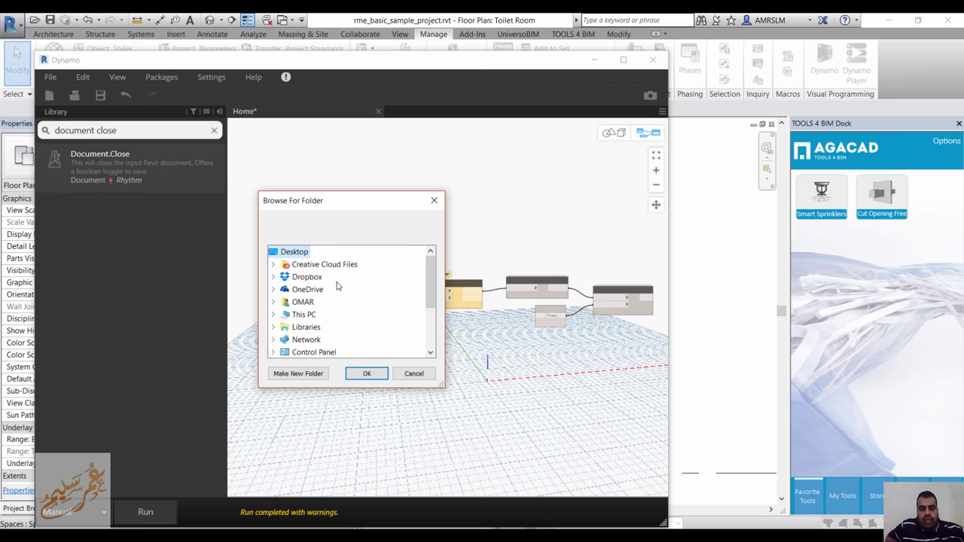
click(273, 314)
scroll(345, 302, down, 2)
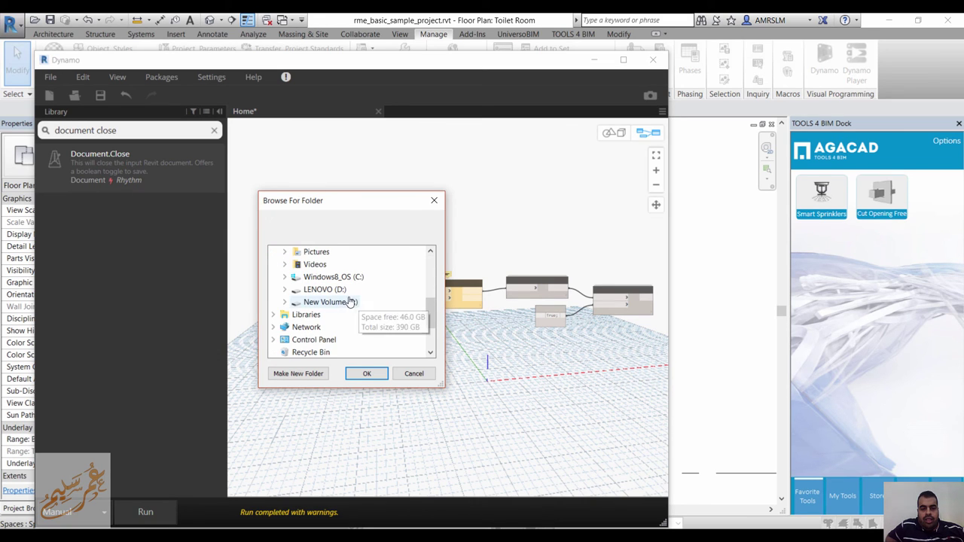
click(351, 302)
scroll(357, 312, down, 1)
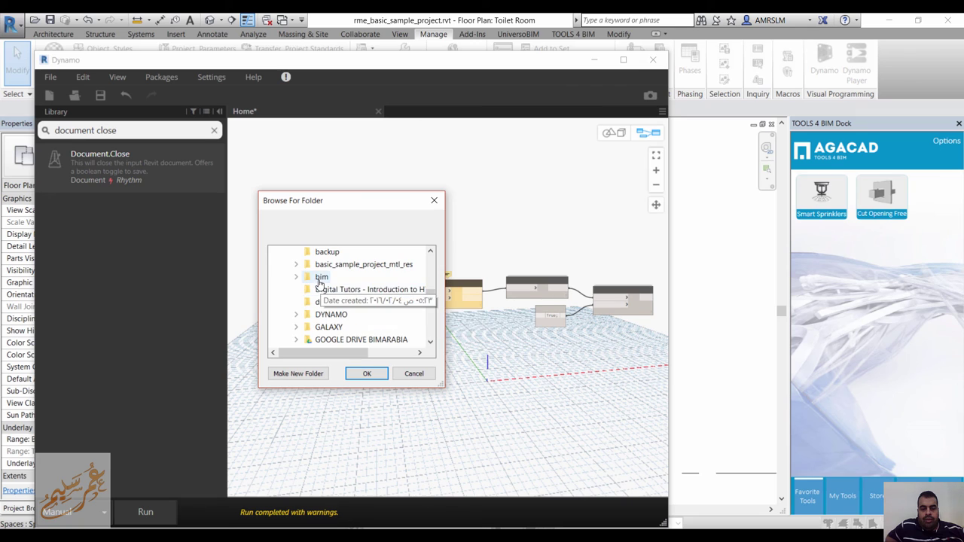
click(321, 277)
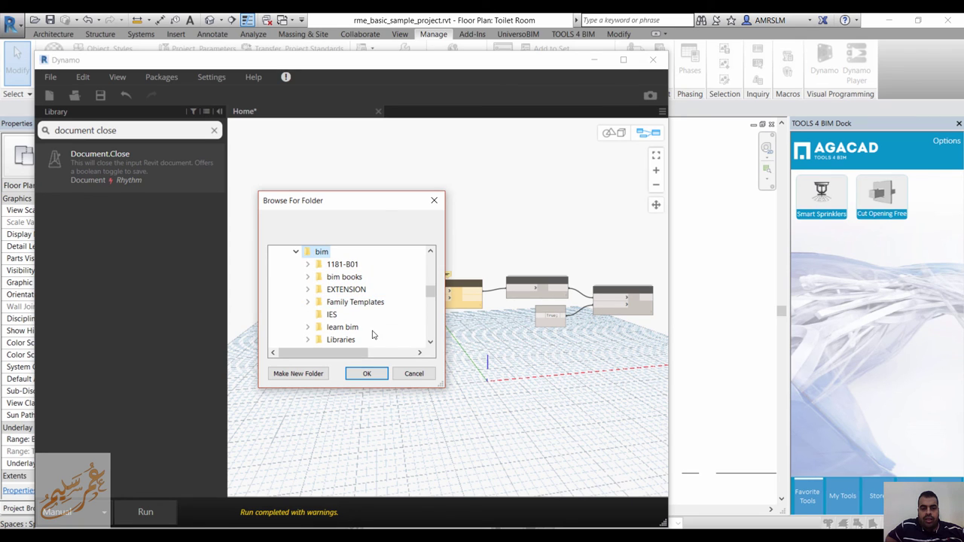
scroll(373, 330, down, 1)
scroll(378, 321, down, 1)
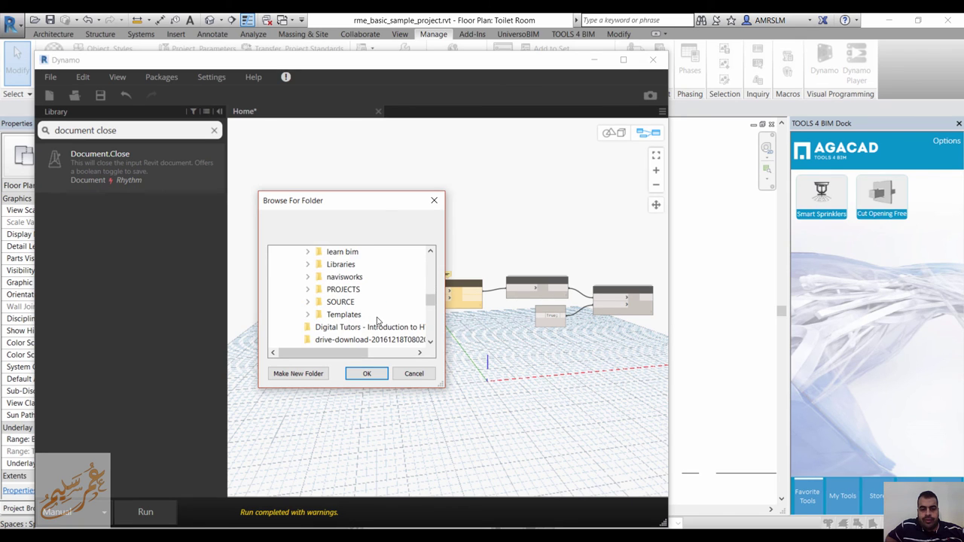
scroll(378, 322, up, 1)
scroll(385, 319, up, 1)
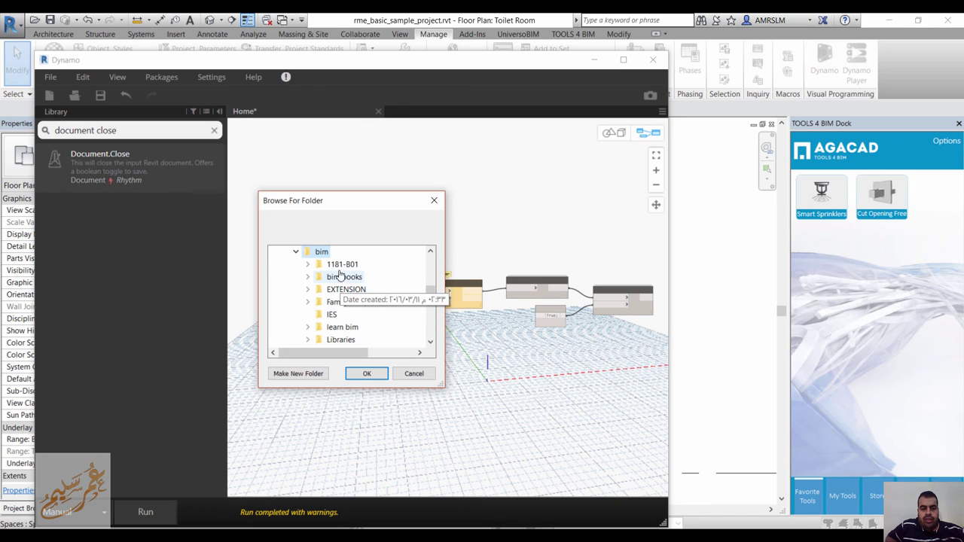
click(343, 266)
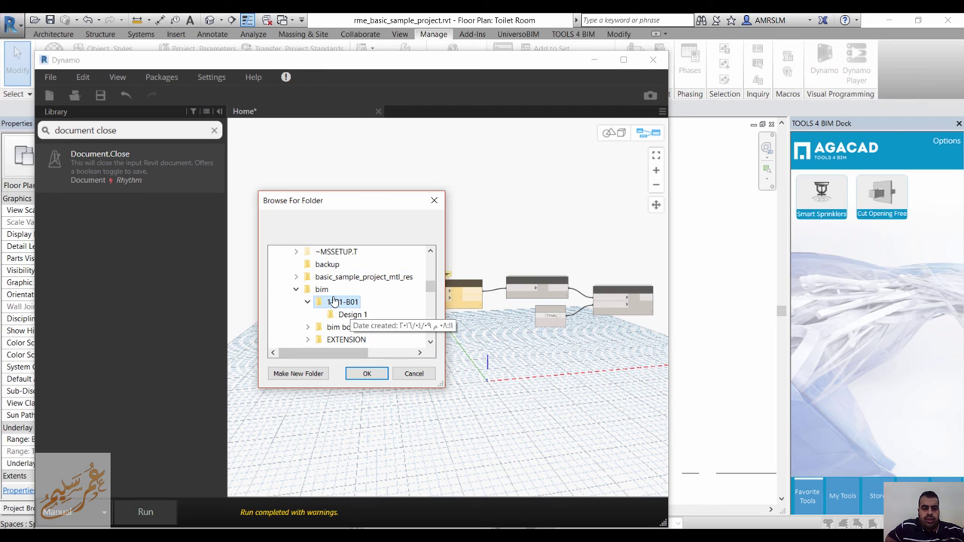
Step: Choose F:\bim\EXTENSION as the Directory Path folder and confirm
click(322, 289)
scroll(381, 311, down, 1)
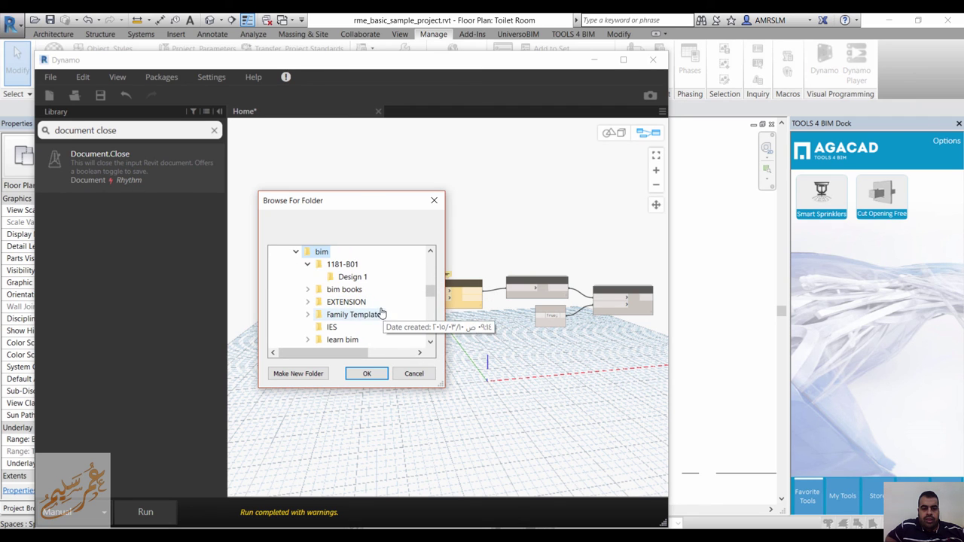
click(346, 302)
click(368, 373)
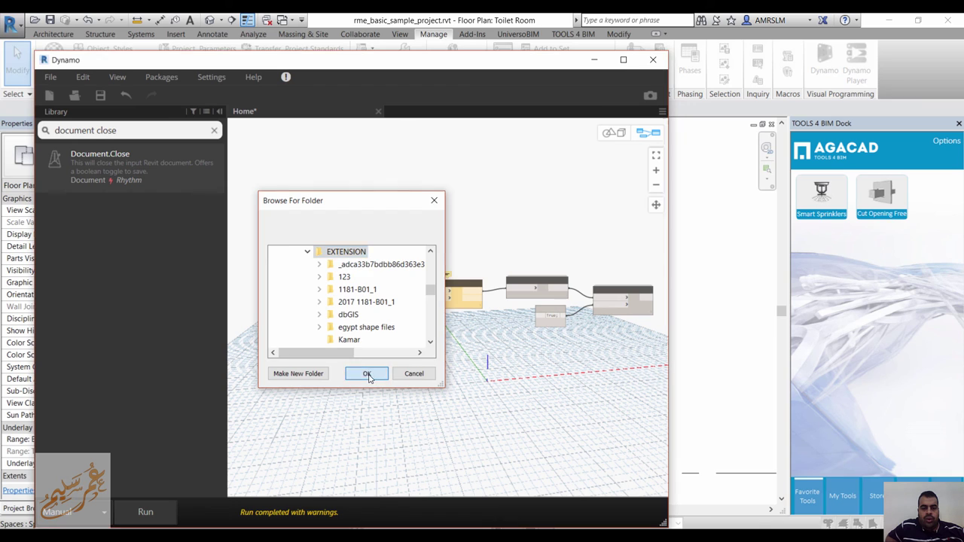
scroll(320, 369, up, 2)
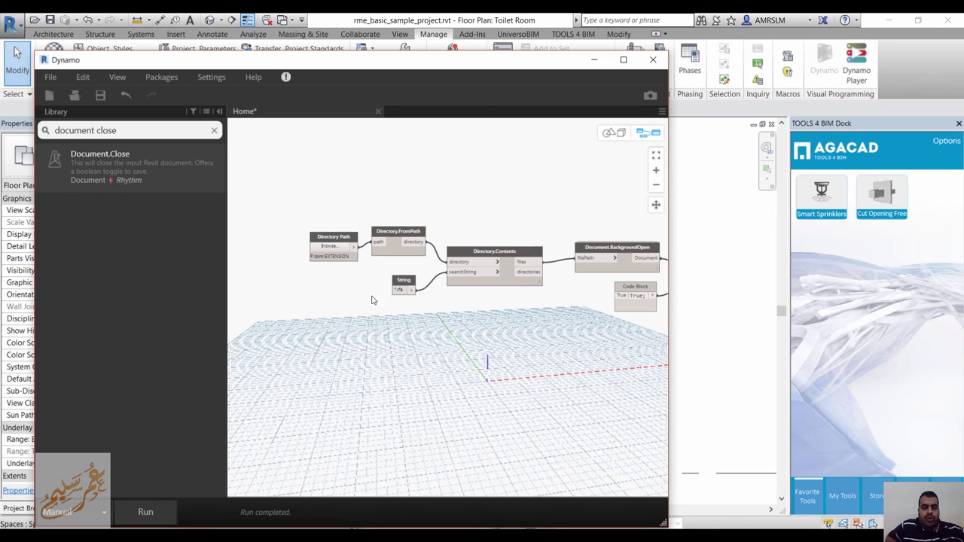
middle_drag(464, 329, 415, 325)
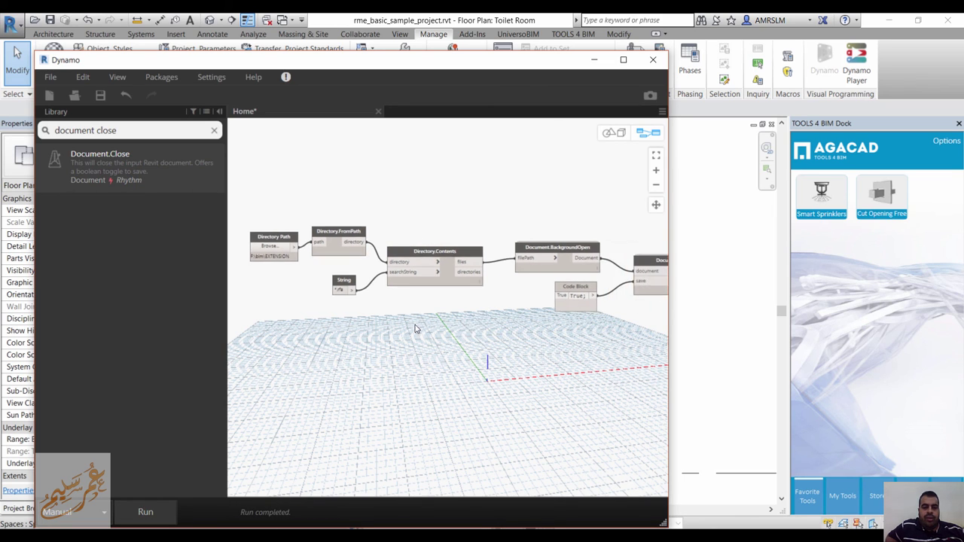